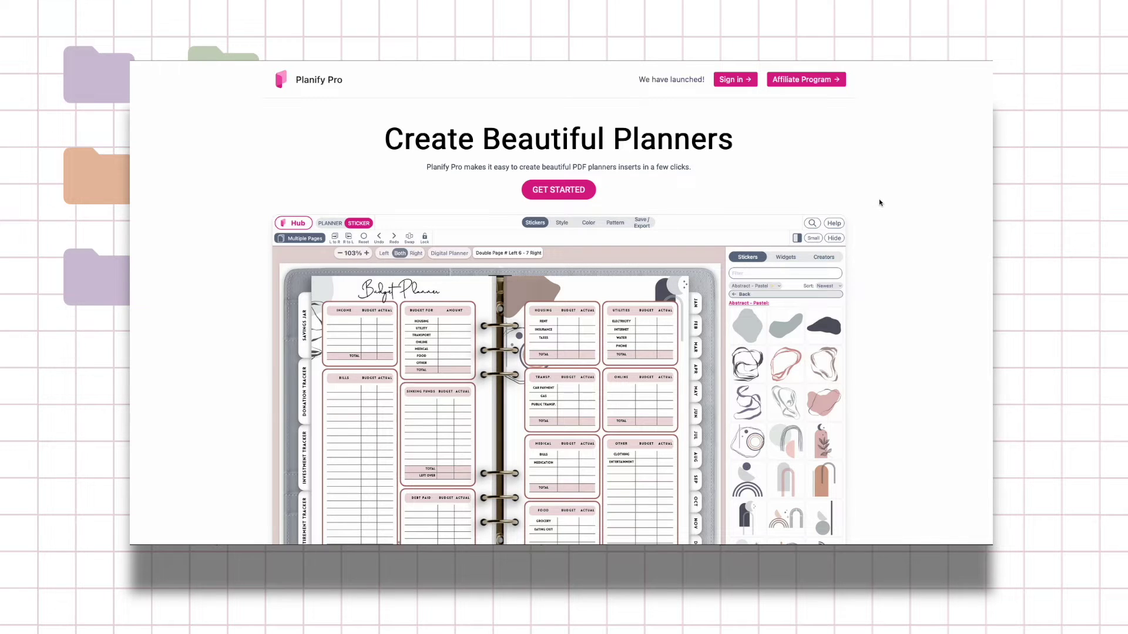
- Scroll the landing page past starter templates, stickers and resizing down to the Many Planner Sizes list
scroll(879, 202, "down", 3)
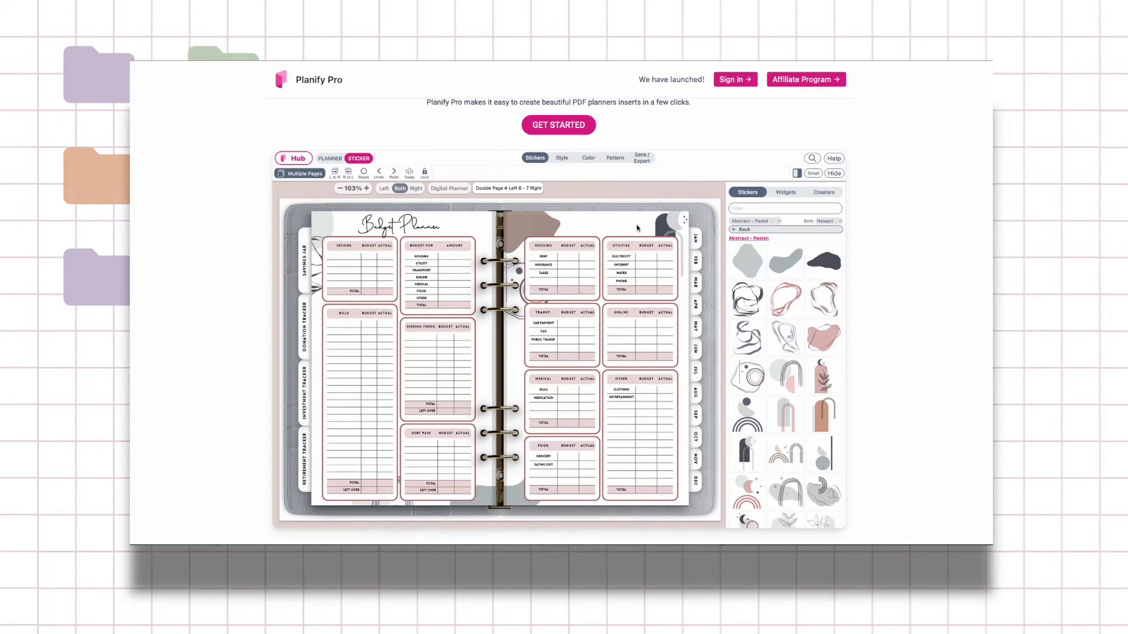
scroll(637, 228, "down", 7)
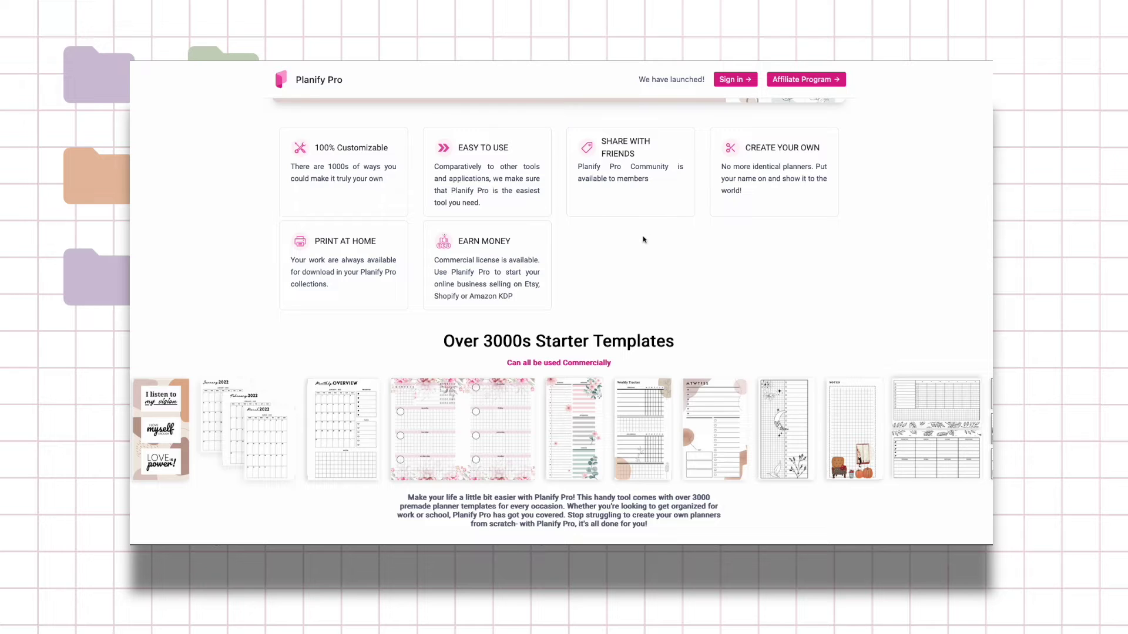
scroll(643, 239, "down", 1)
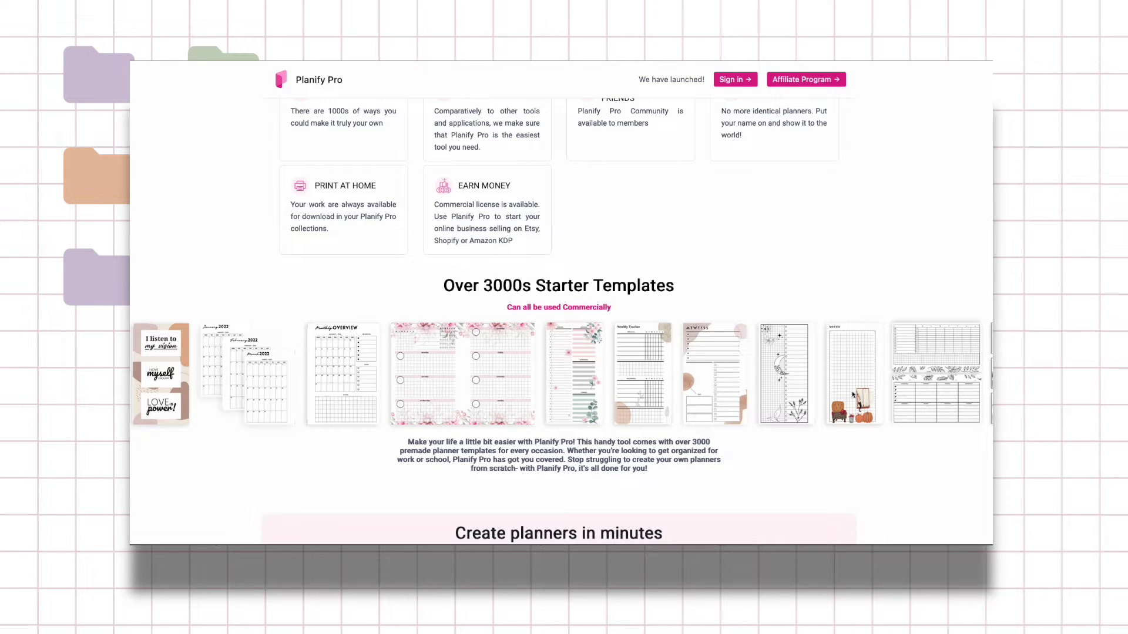
scroll(858, 413, "down", 6)
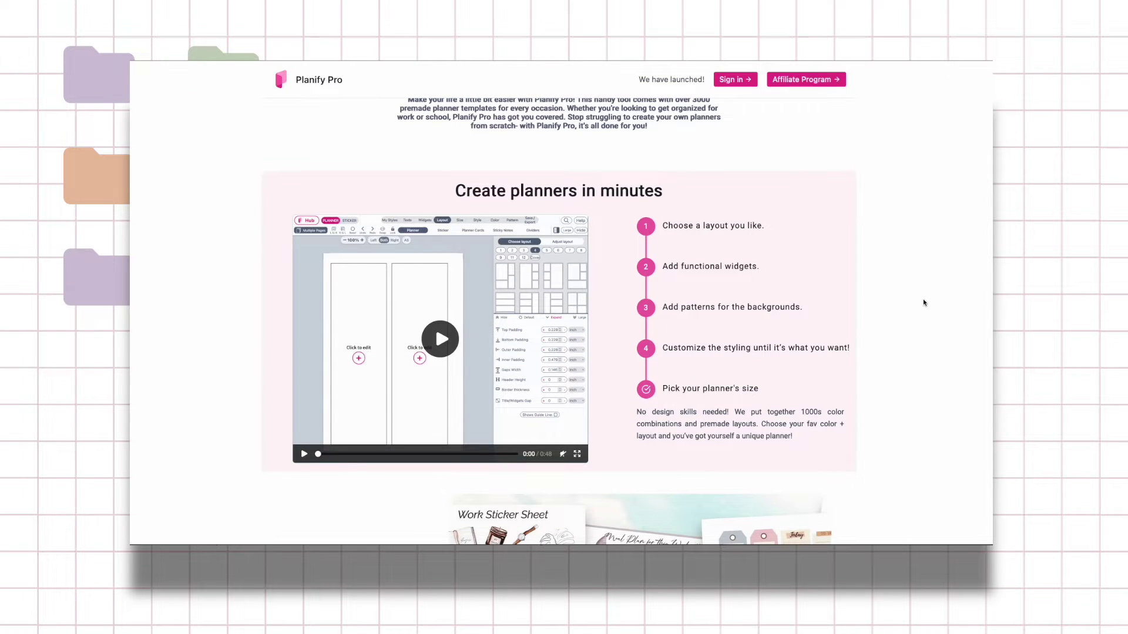
scroll(922, 303, "down", 5)
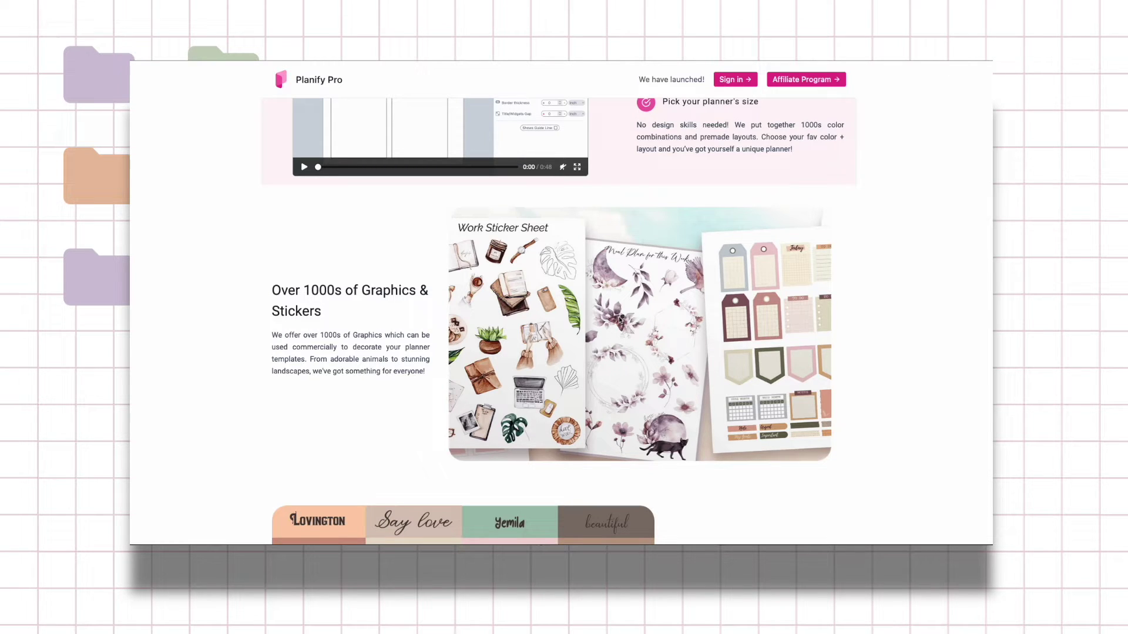
scroll(619, 319, "down", 12)
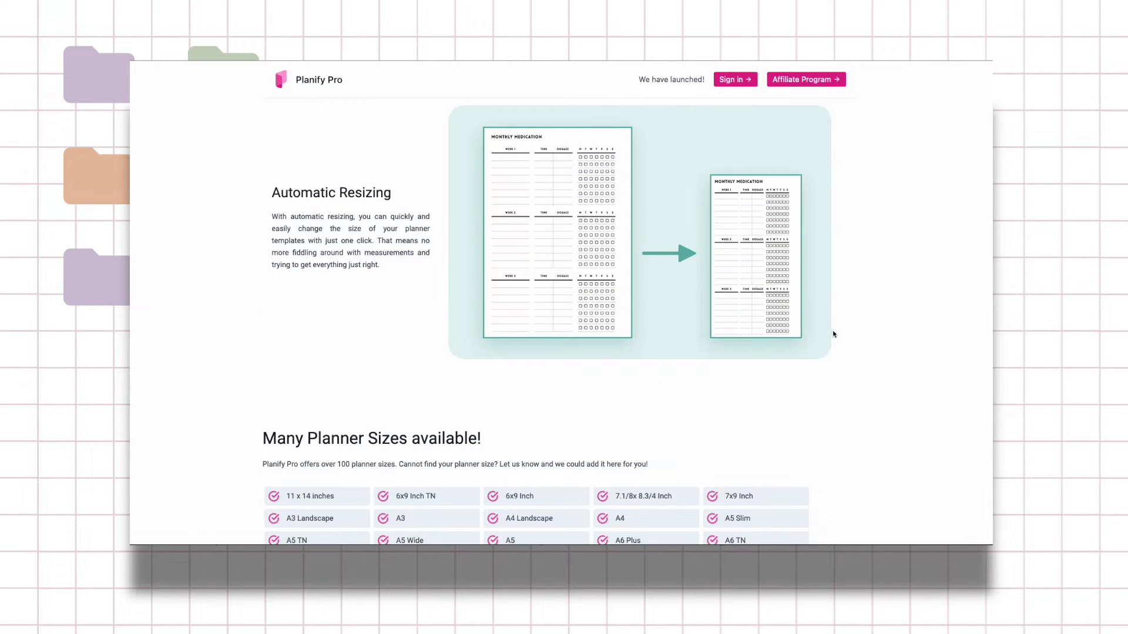
scroll(831, 336, "down", 3)
scroll(831, 336, "down", 5)
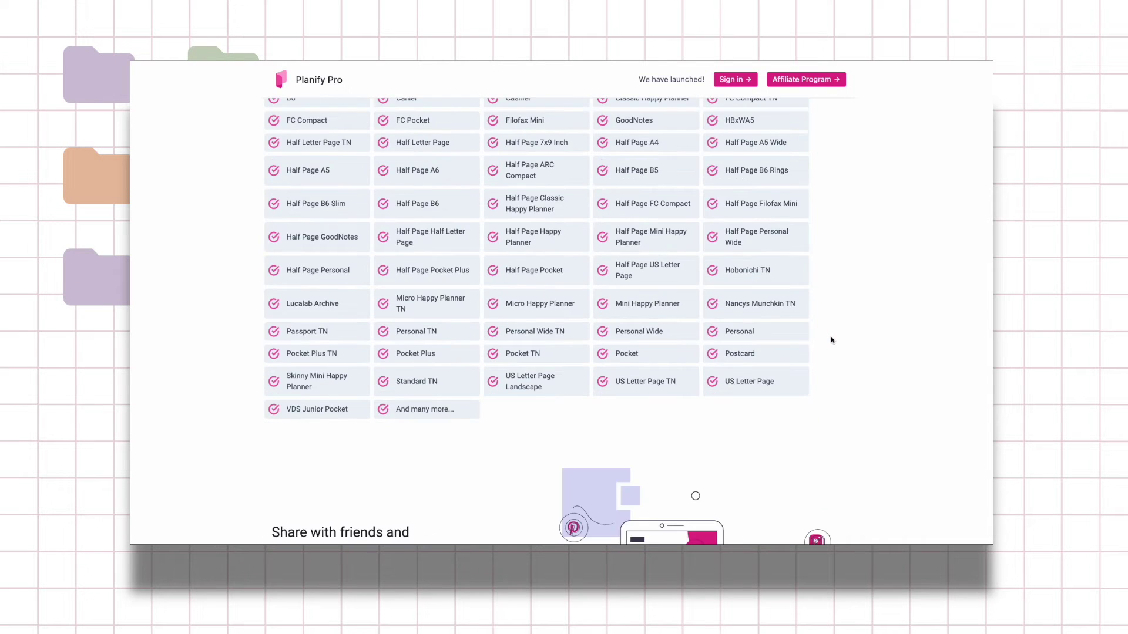
scroll(831, 340, "down", 5)
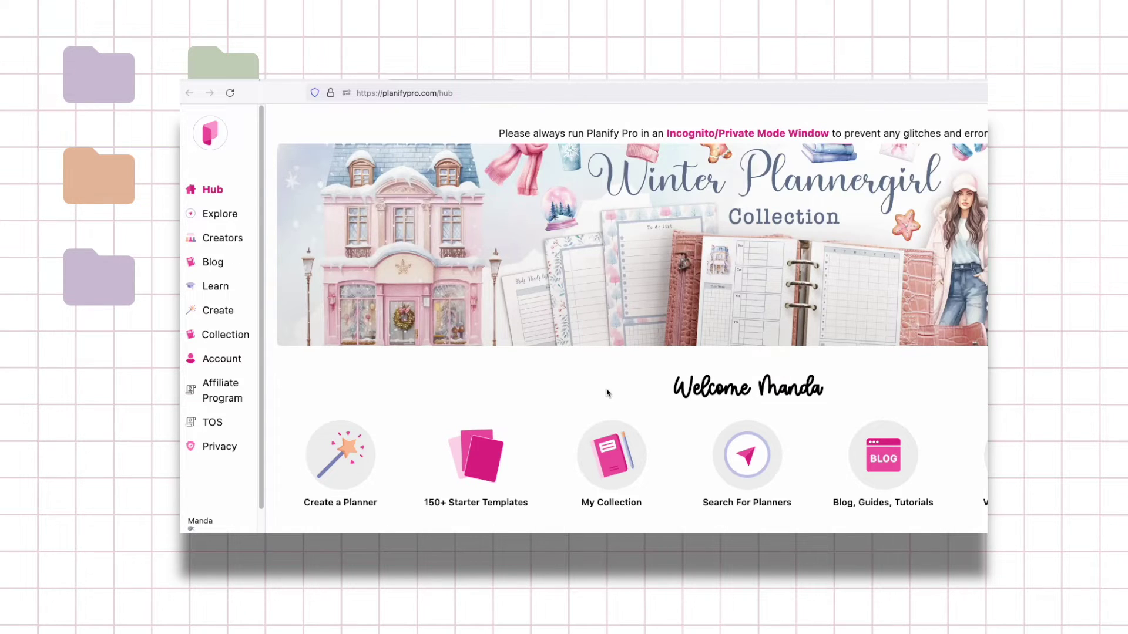
- Scroll past the Hub's graphics bundles and expired collections to Introduction Videos, then go to Explore
scroll(605, 393, "down", 5)
scroll(602, 397, "down", 5)
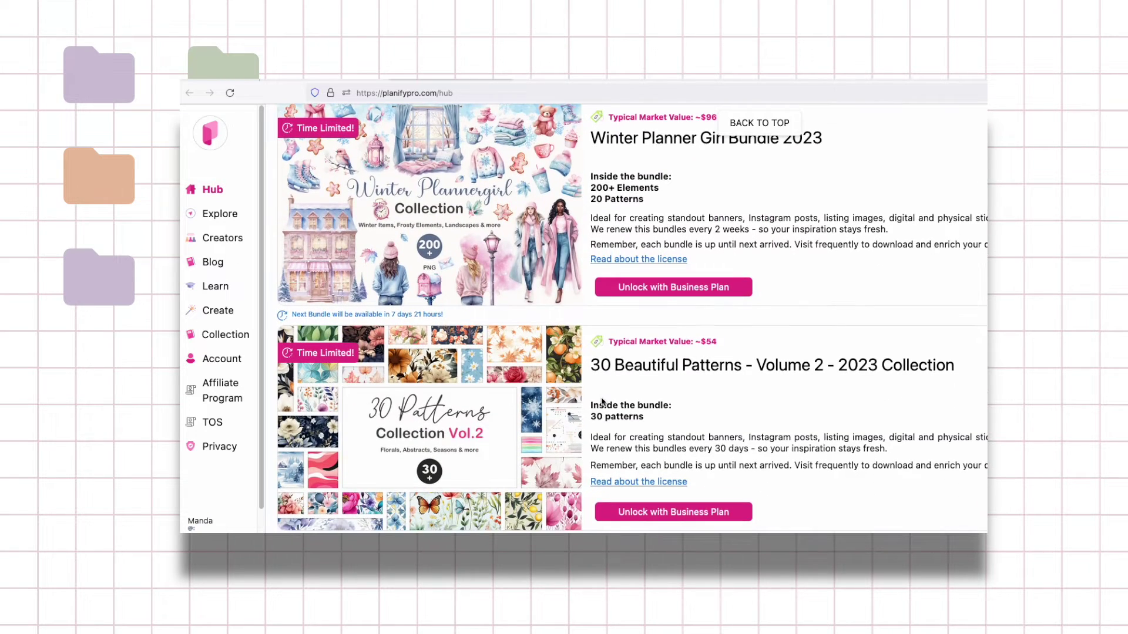
scroll(601, 397, "down", 1)
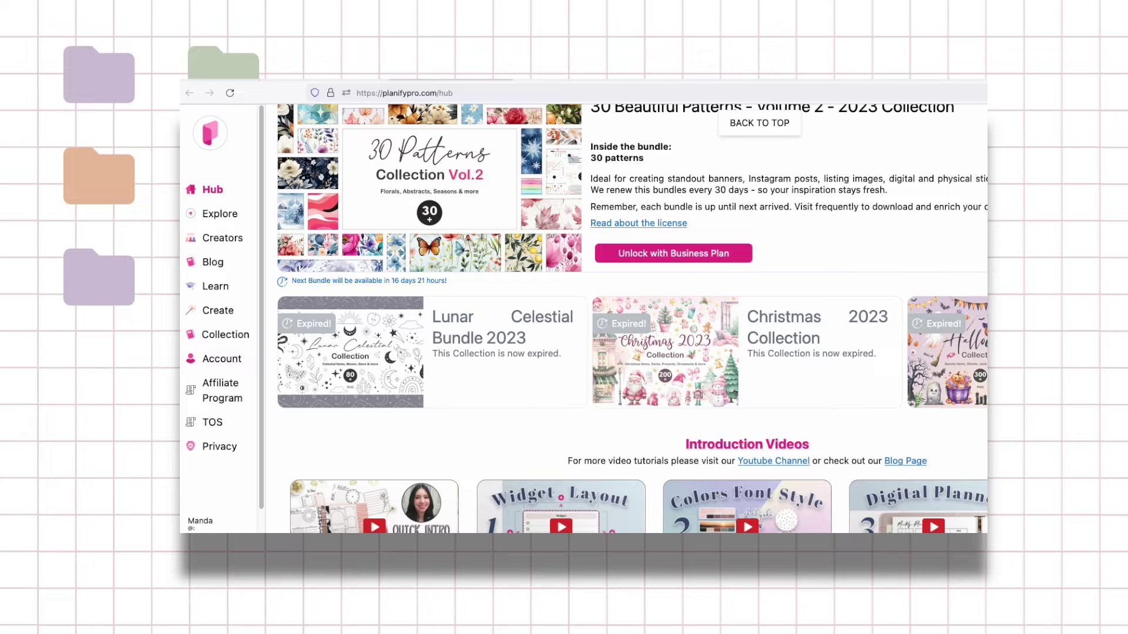
scroll(632, 320, "up", 11)
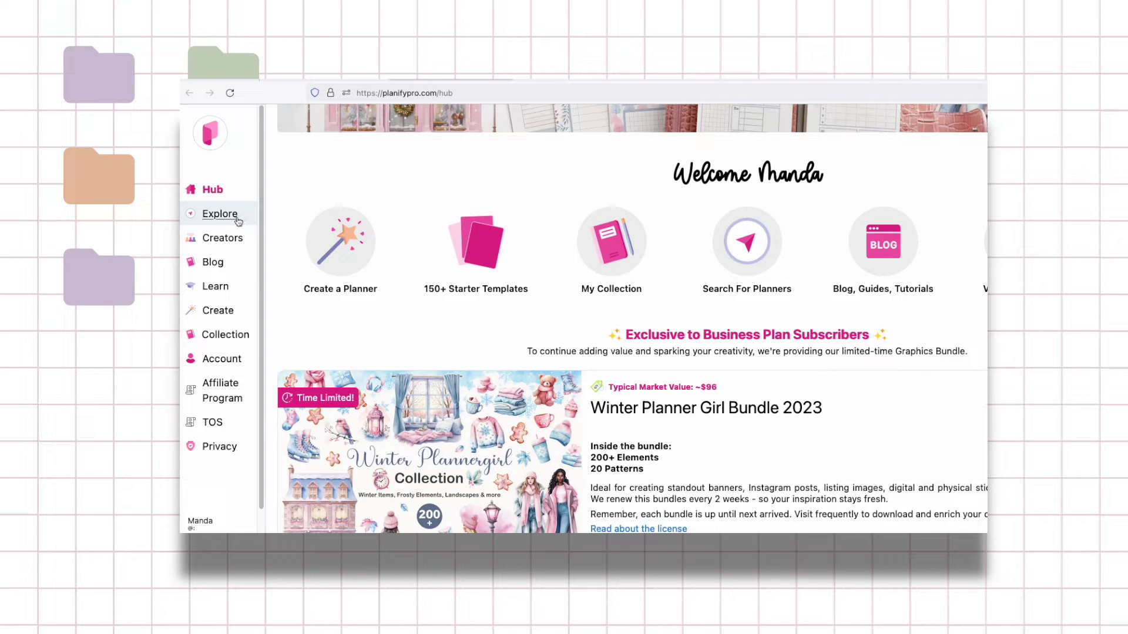
scroll(731, 364, "down", 3)
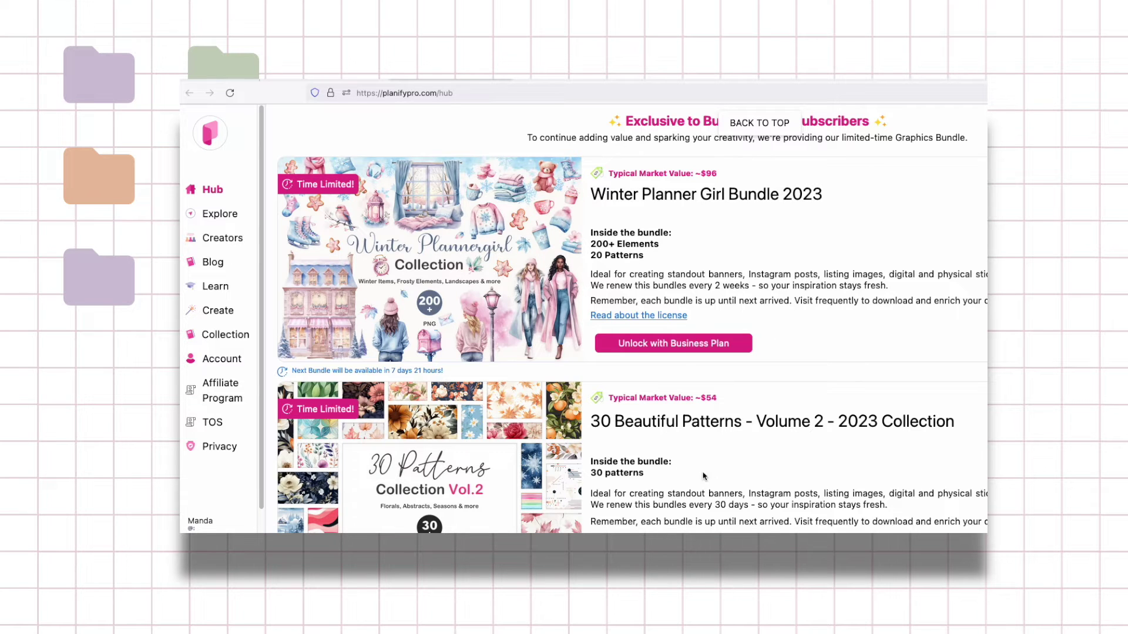
scroll(708, 476, "down", 3)
scroll(709, 475, "down", 2)
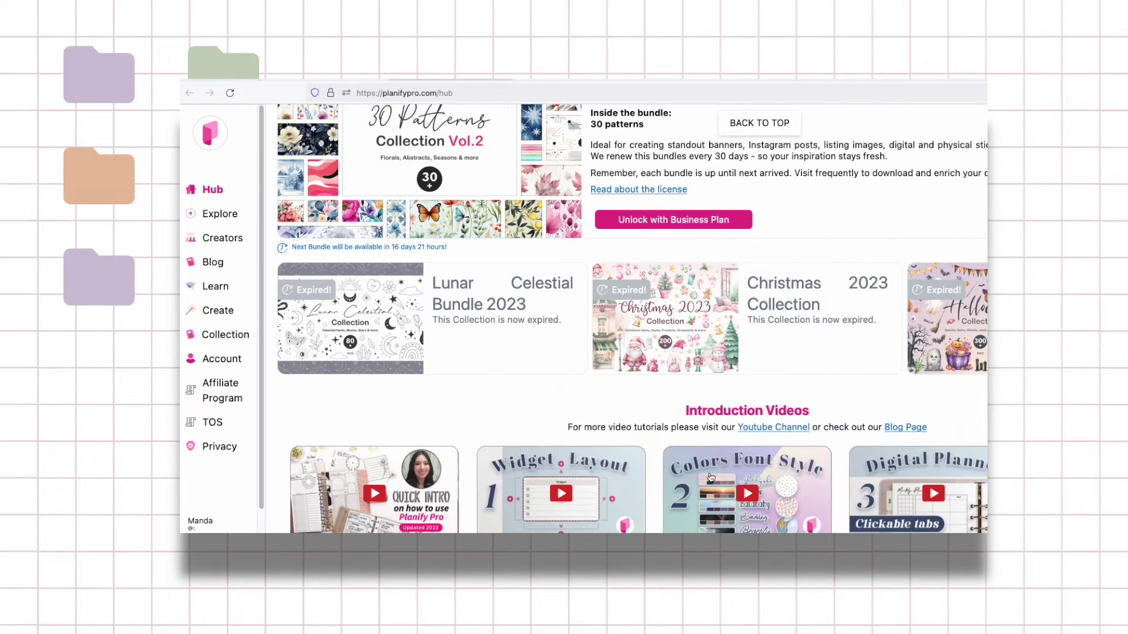
left_click(233, 215)
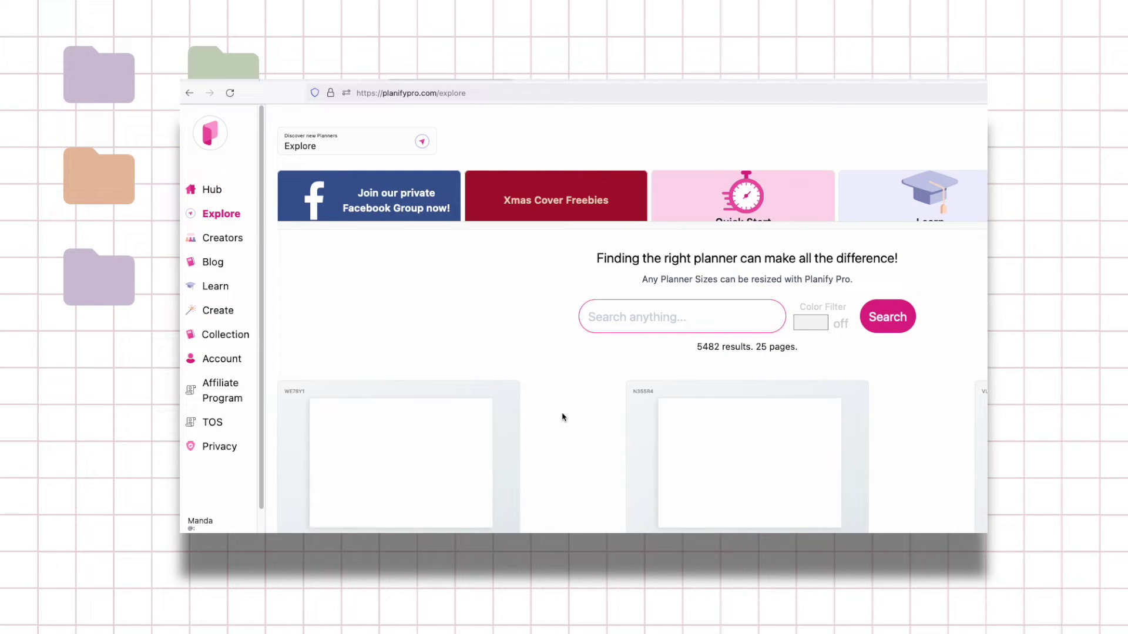
- Browse the Explore results grid to Winter Plannergirl PDFs like Weekly Meal Plan and Winter Bucket List
scroll(564, 418, "down", 2)
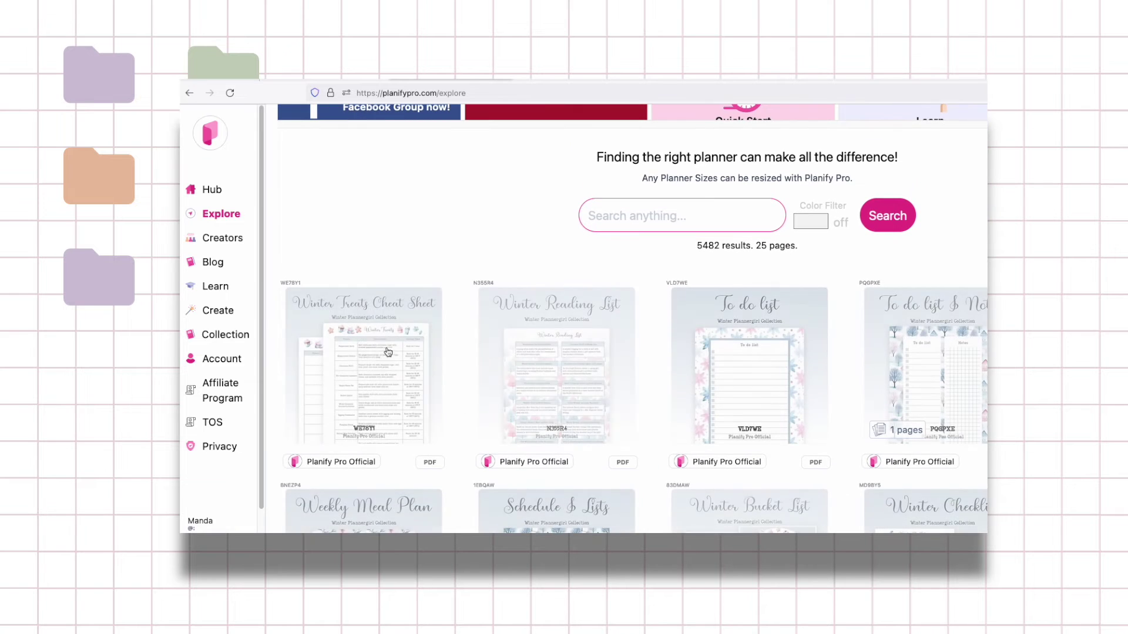
scroll(387, 352, "down", 2)
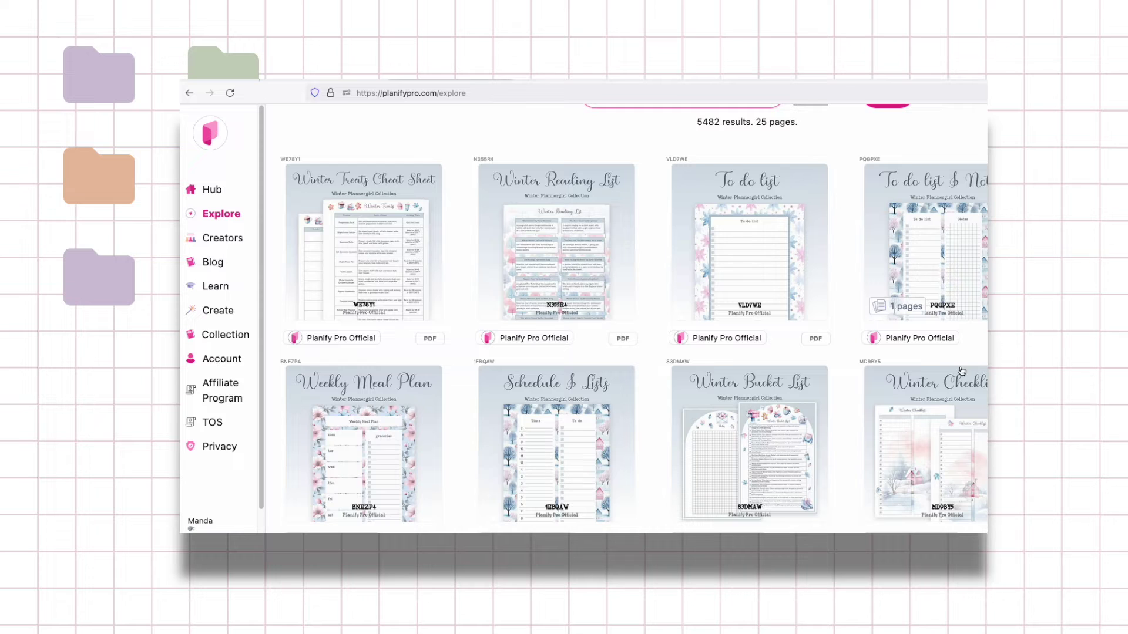
scroll(983, 312, "down", 6)
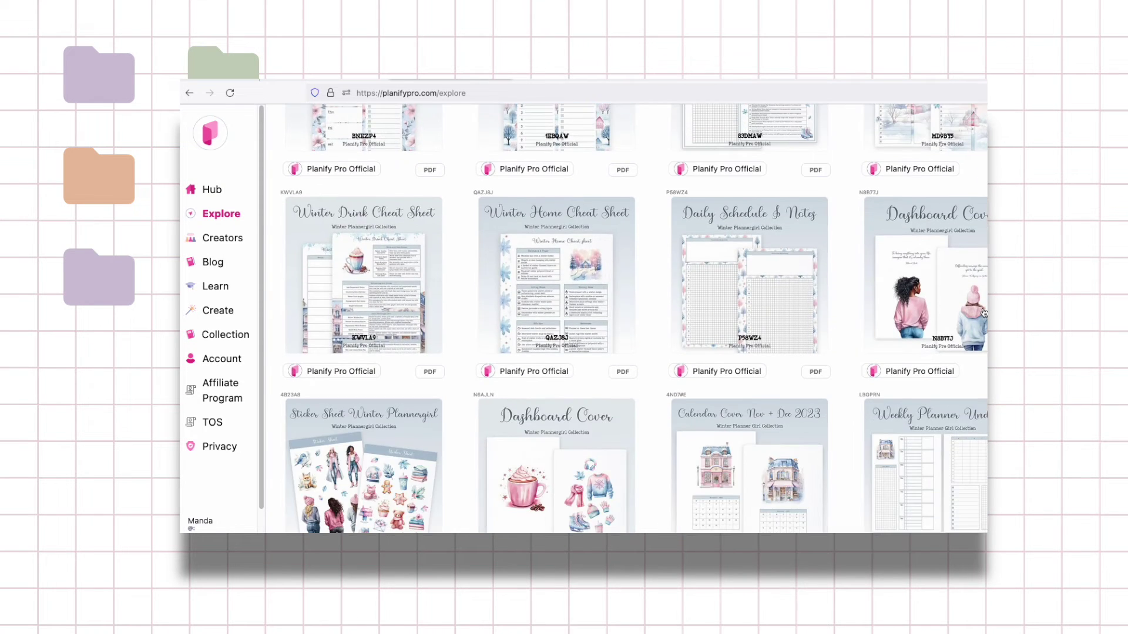
scroll(983, 313, "down", 10)
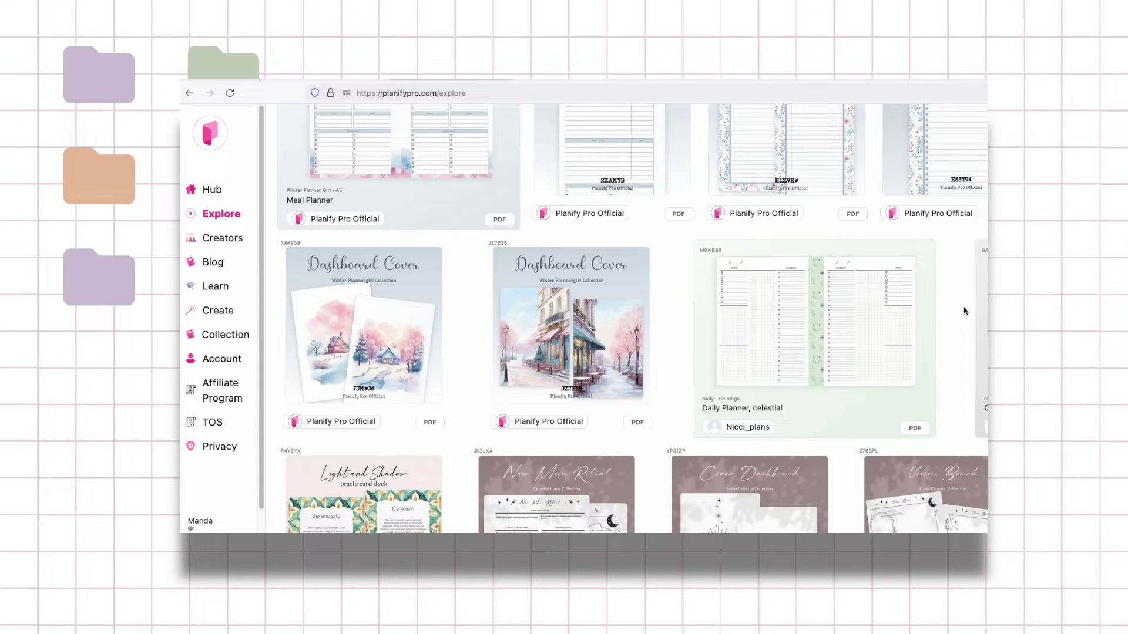
scroll(964, 311, "down", 8)
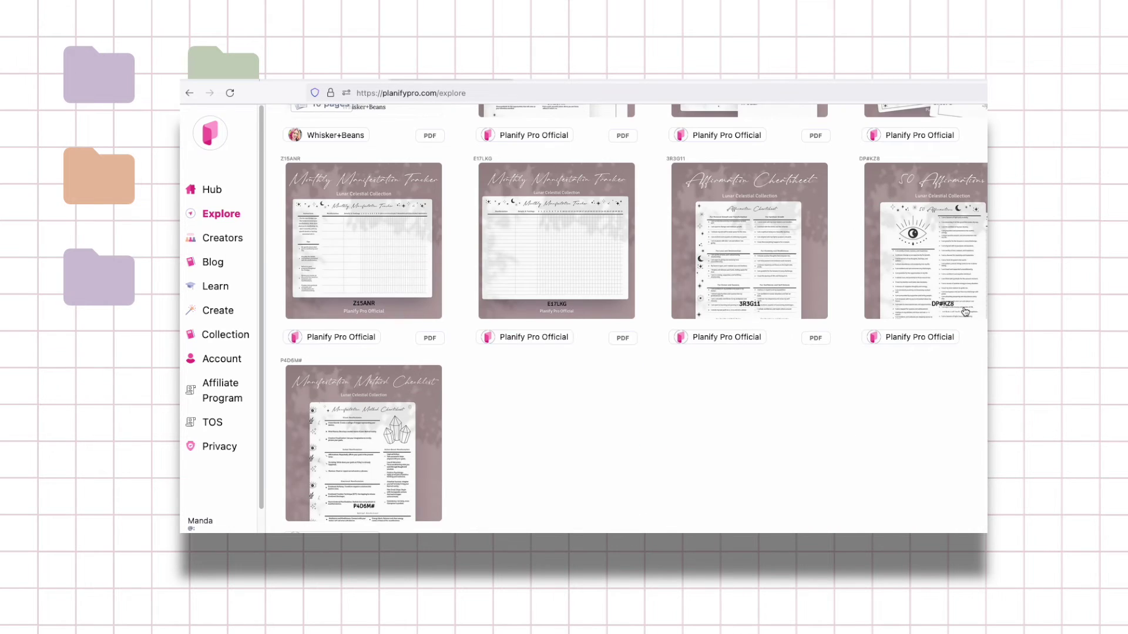
scroll(964, 312, "up", 4)
scroll(964, 312, "up", 10)
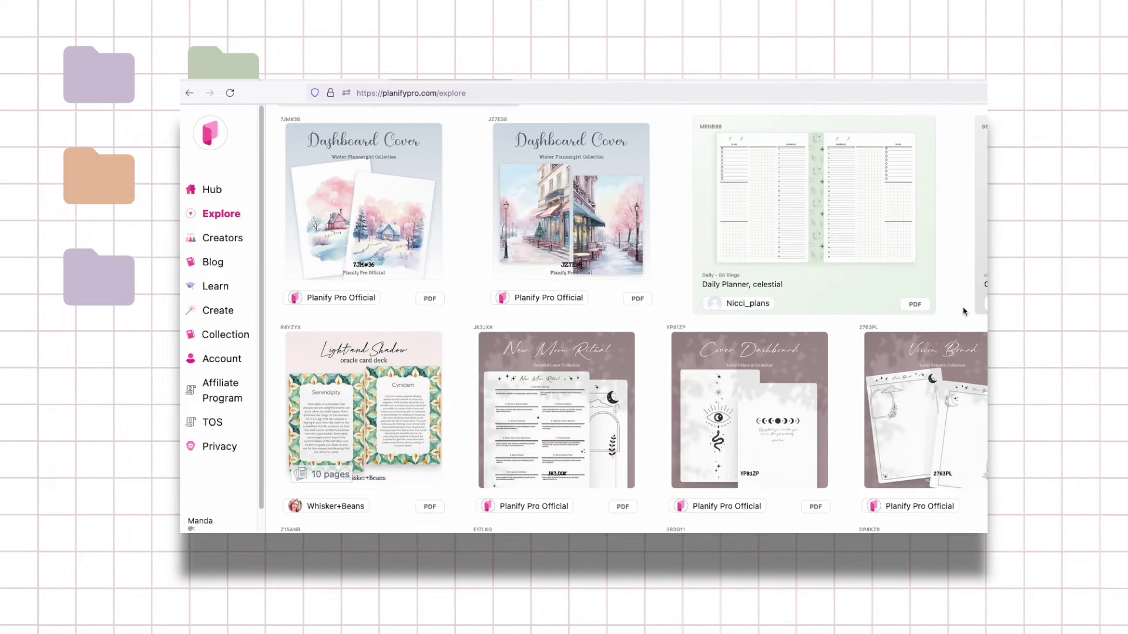
scroll(963, 310, "up", 5)
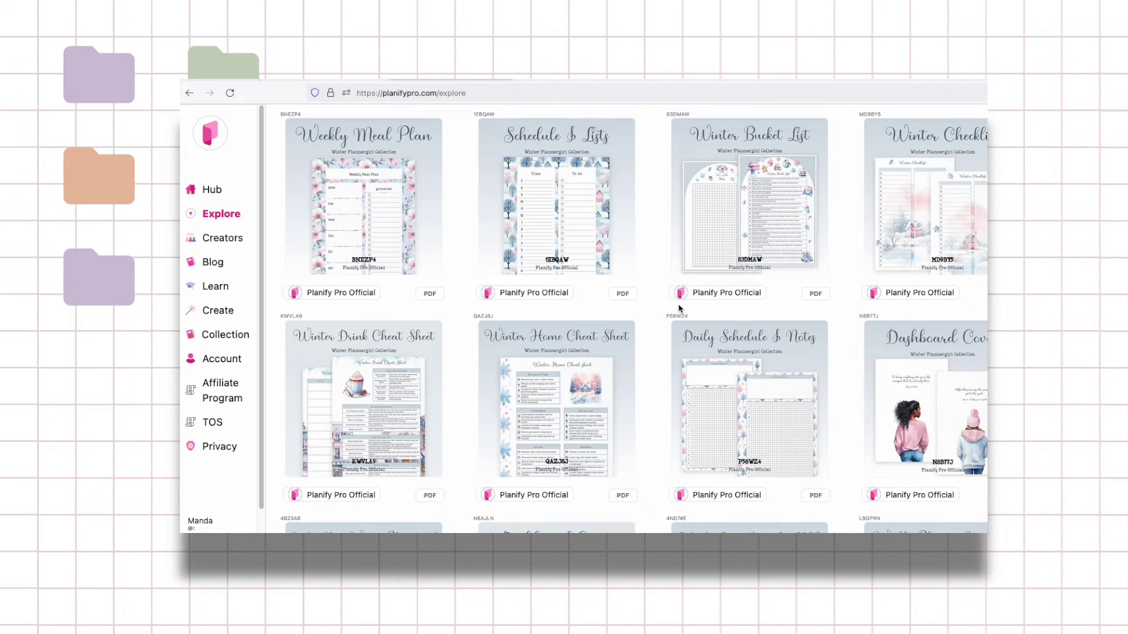
- Open the Creators page and look through the creator profiles
left_click(222, 240)
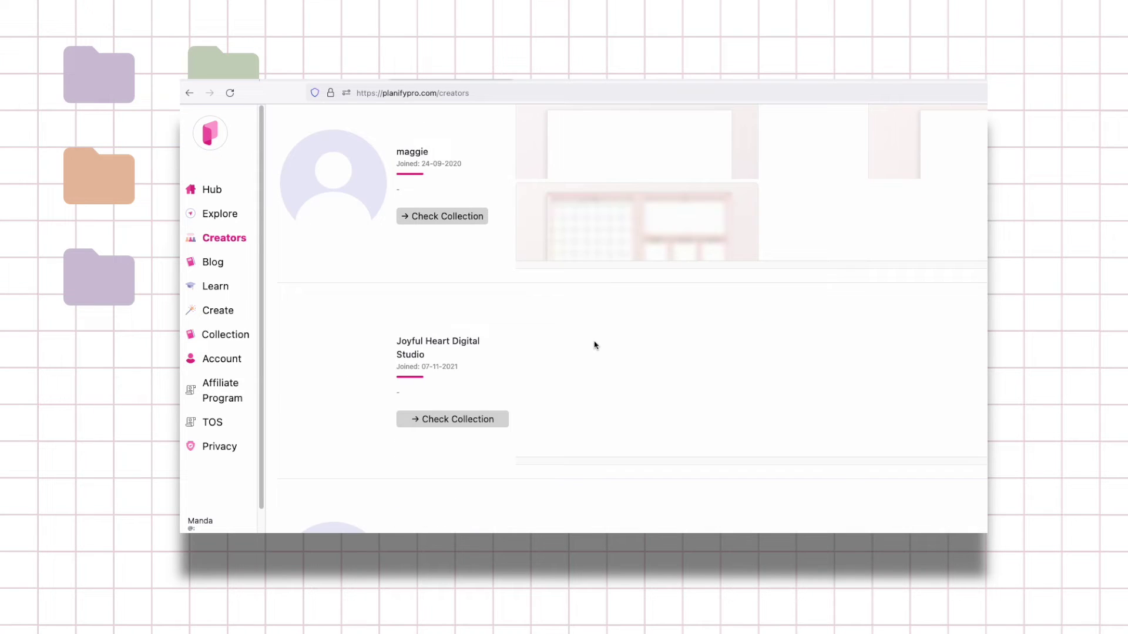
scroll(598, 346, "up", 2)
scroll(598, 346, "up", 1)
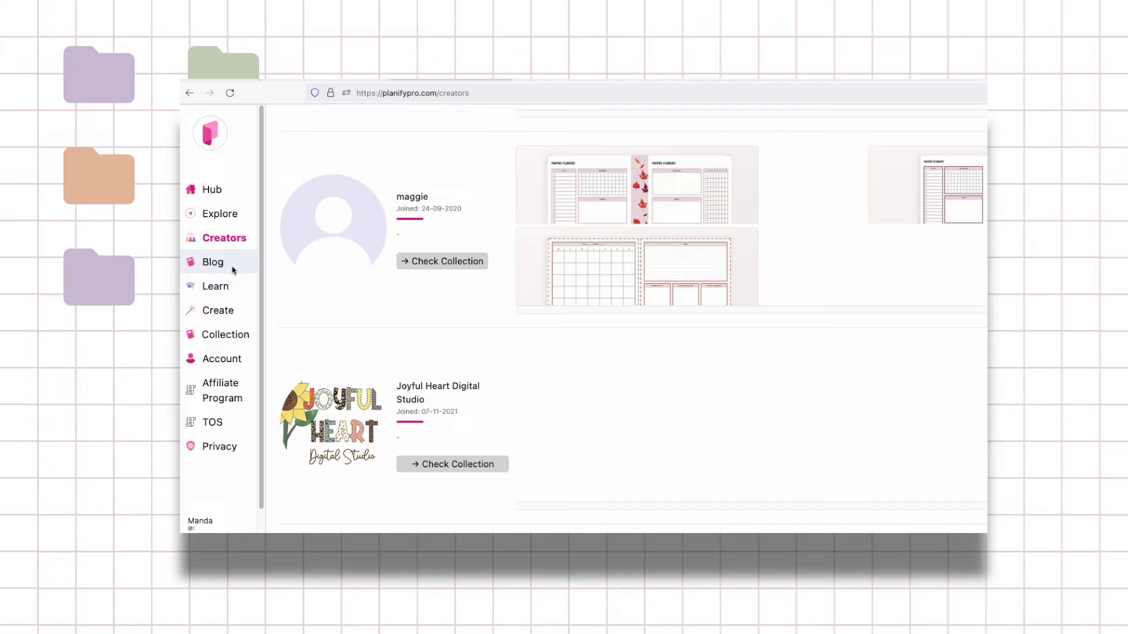
scroll(655, 327, "down", 7)
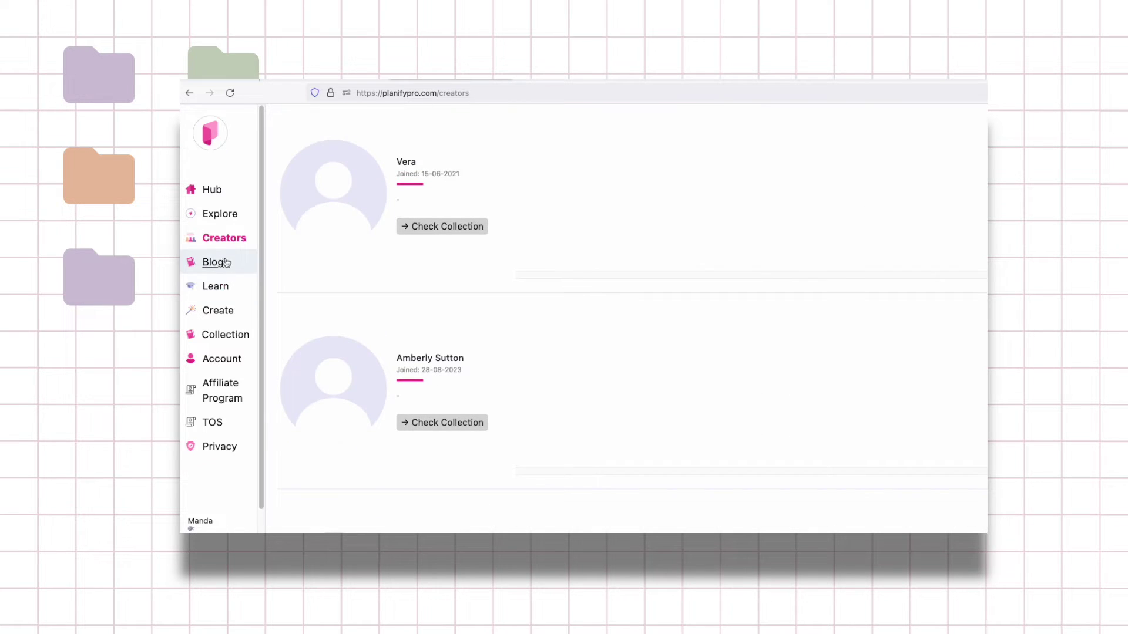
- Create a new blank planner from scratch and reposition its two-page spread on the canvas
left_click(225, 313)
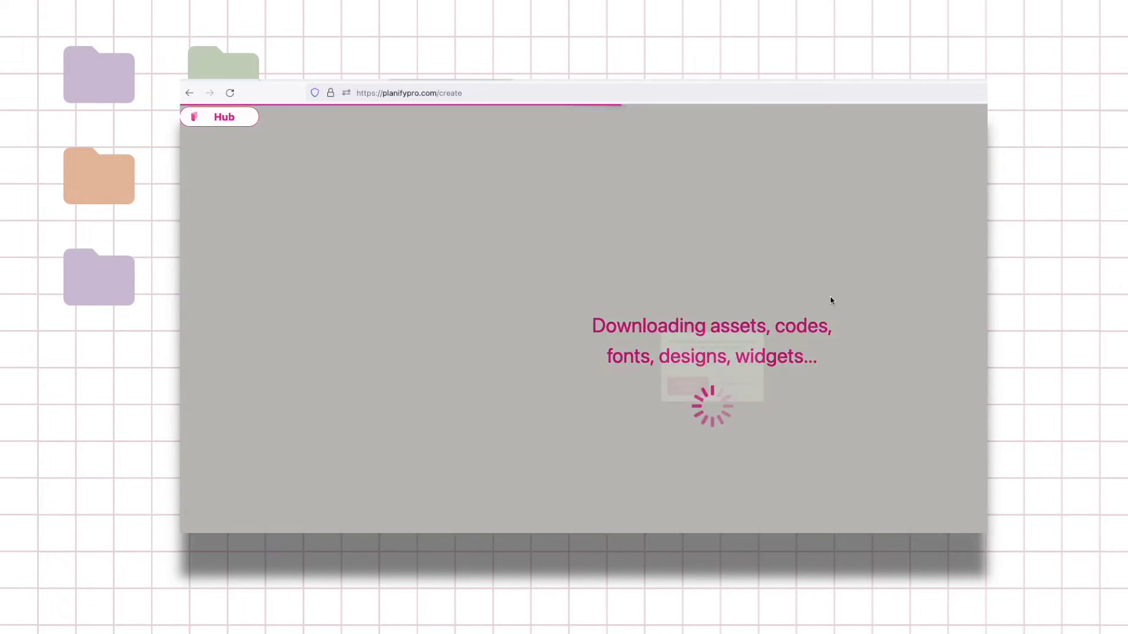
left_click(566, 351)
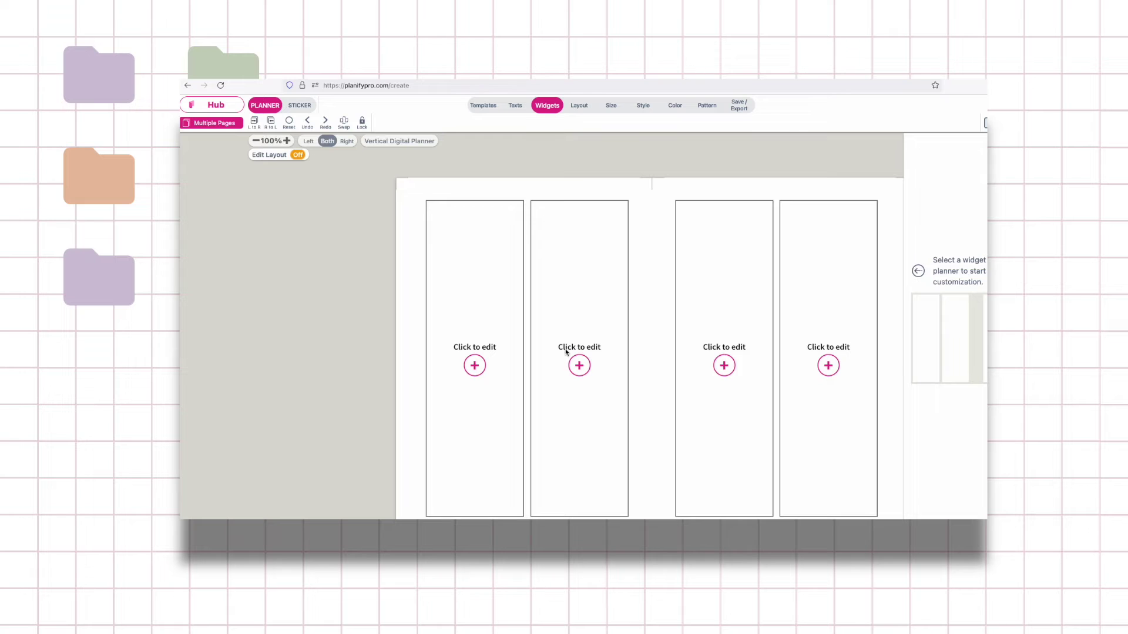
left_click_drag(335, 310, 298, 286)
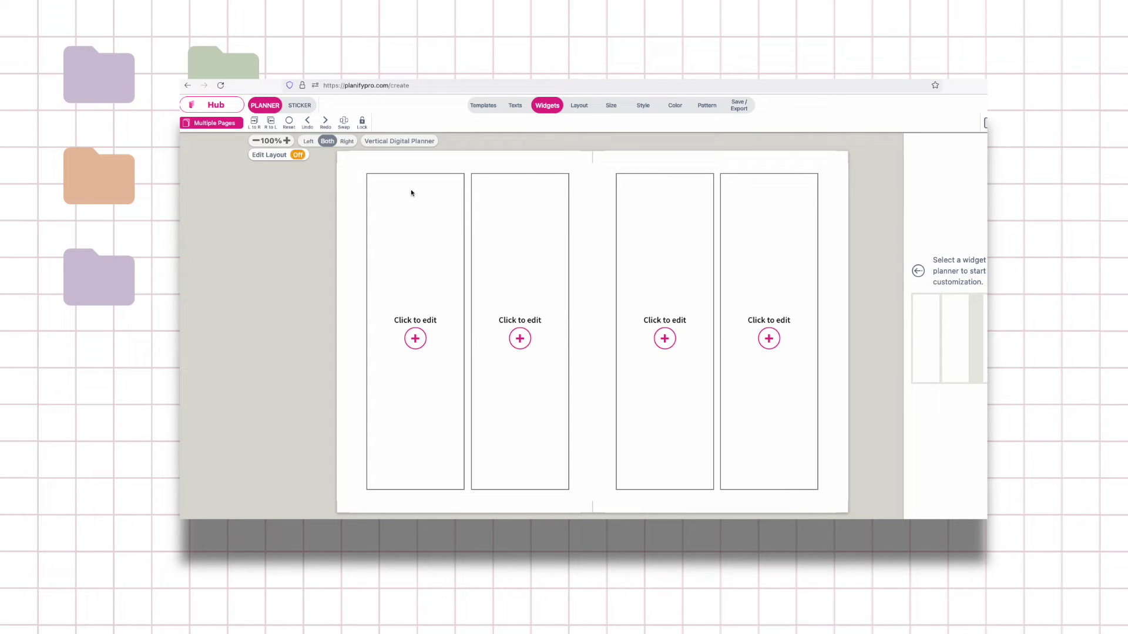
- Apply the Layout tab's Digital Planner setting, wrapping the spread in a mauve cover
left_click(482, 107)
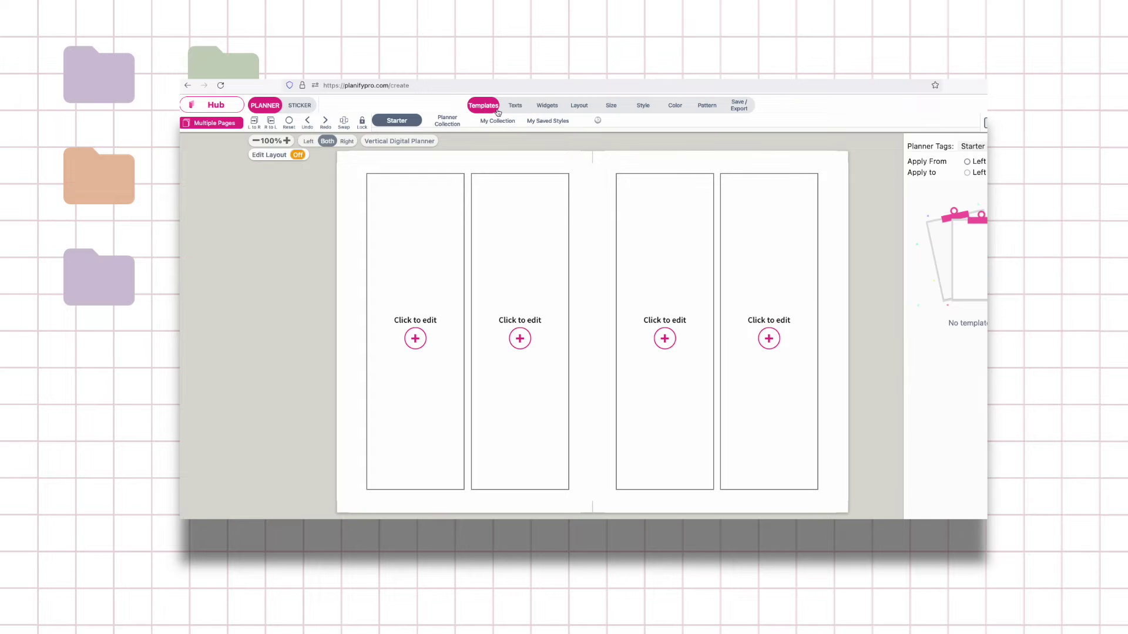
left_click(578, 106)
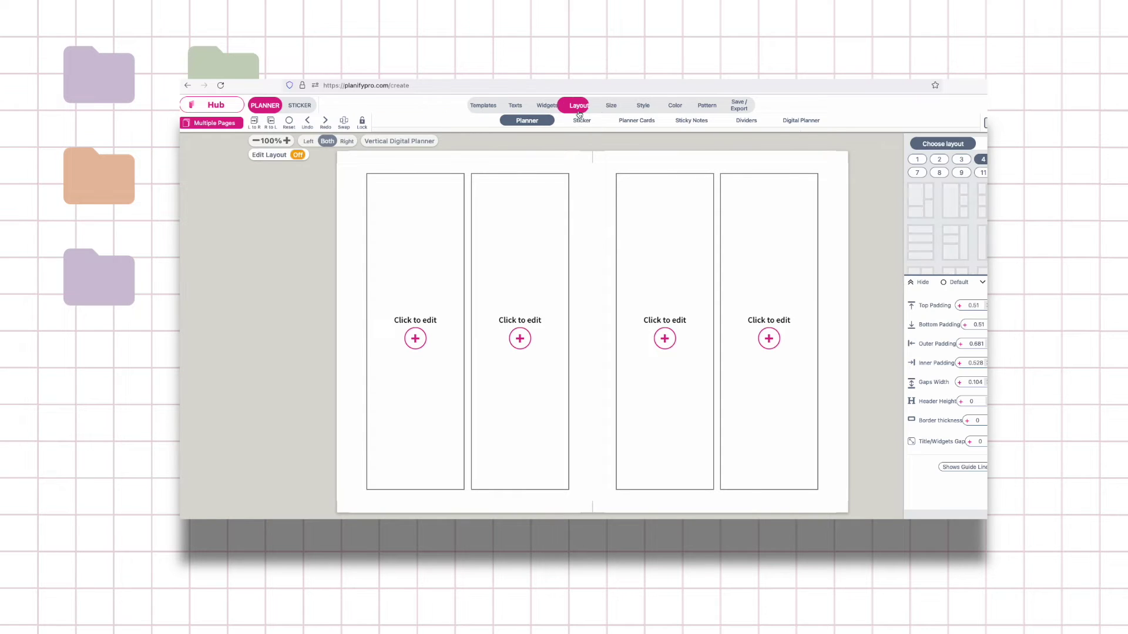
left_click(801, 121)
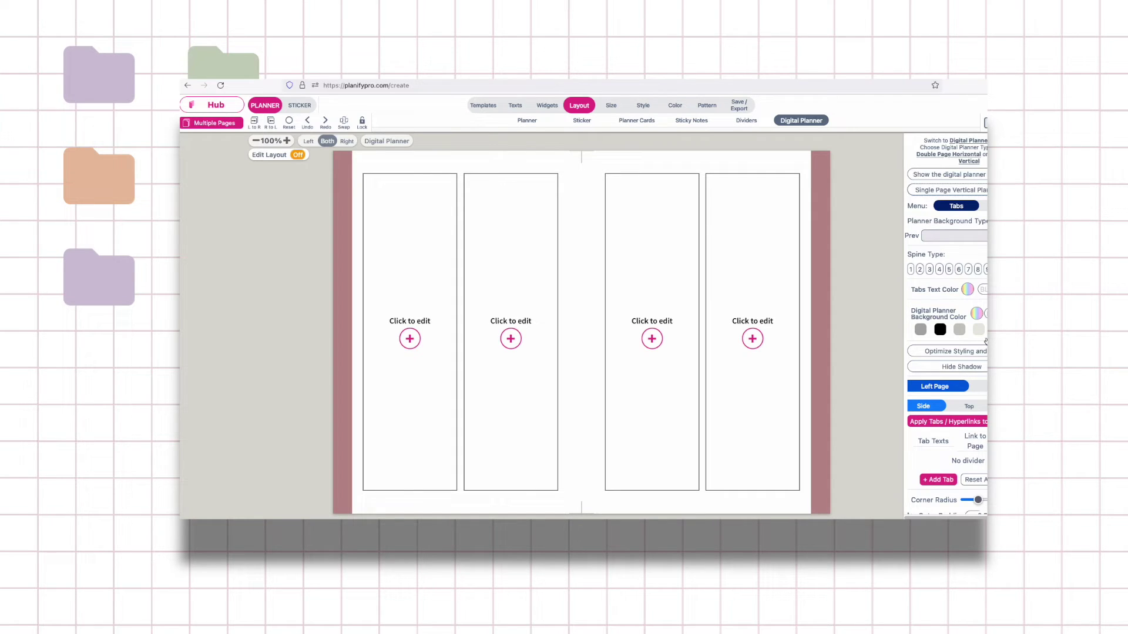
scroll(980, 341, "down", 3)
- Add four side tabs to the digital planner
scroll(962, 336, "up", 2)
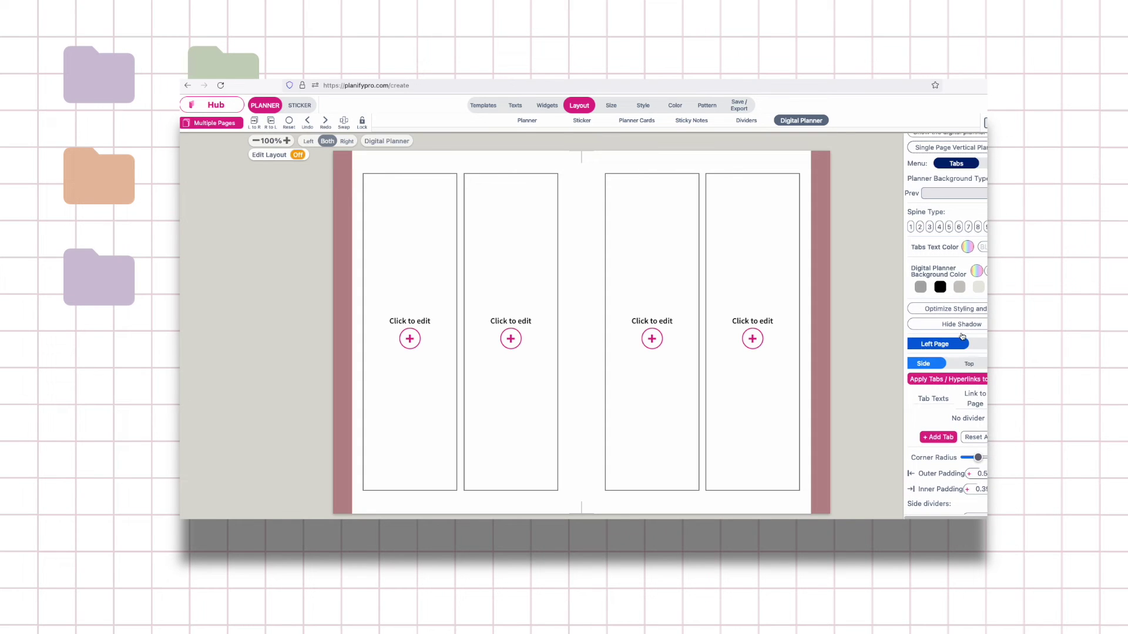
scroll(962, 336, "up", 1)
left_click(942, 446)
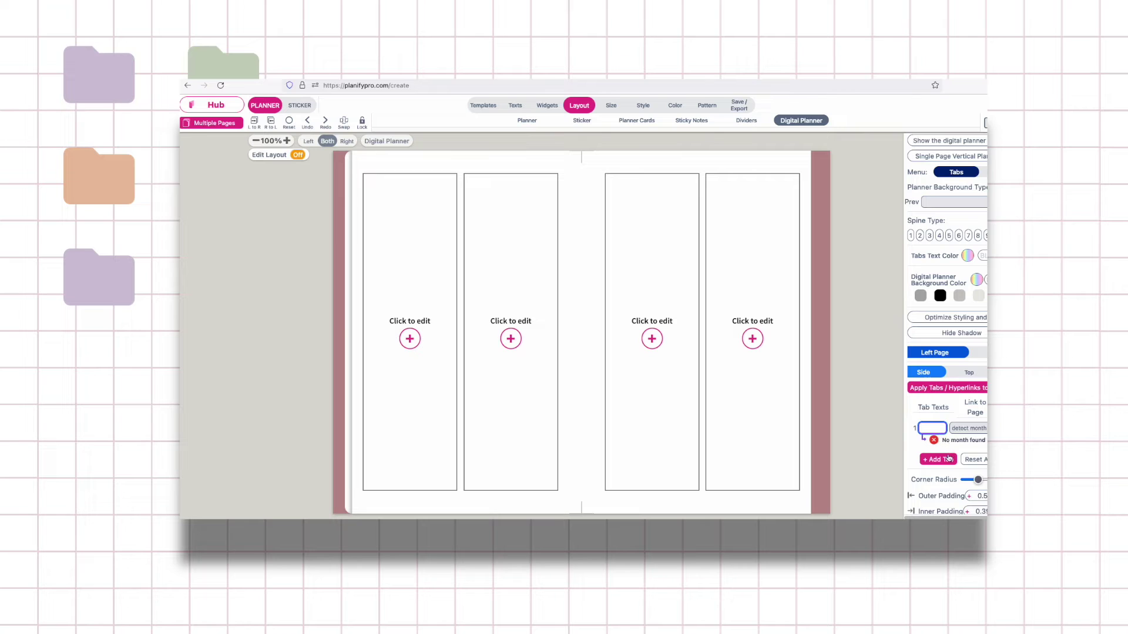
left_click(945, 459)
left_click(936, 487)
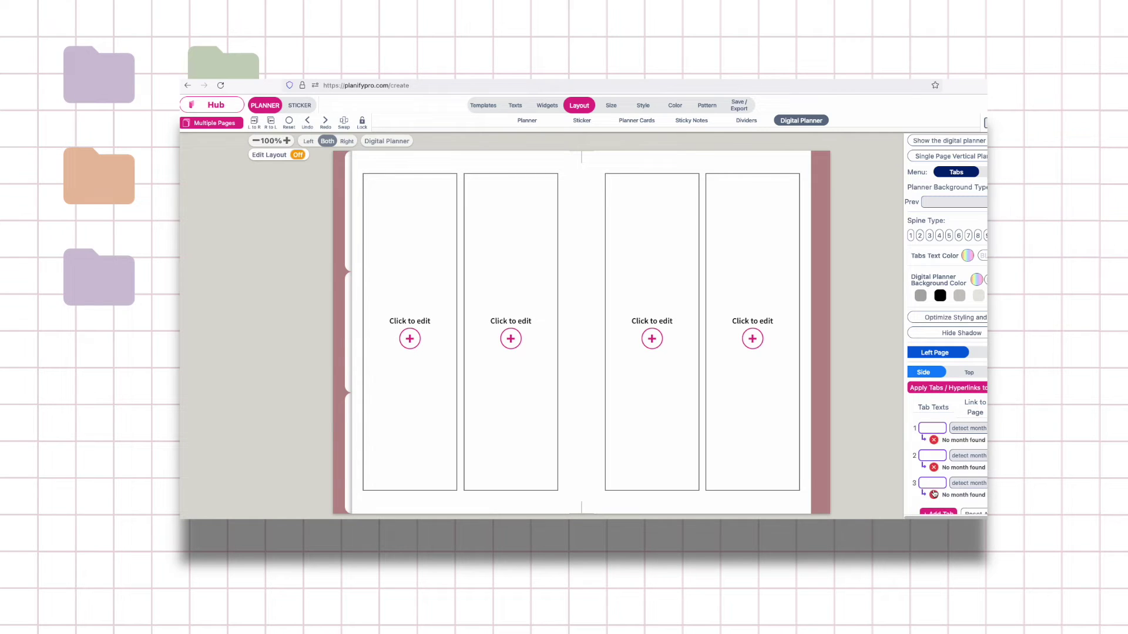
left_click(935, 512)
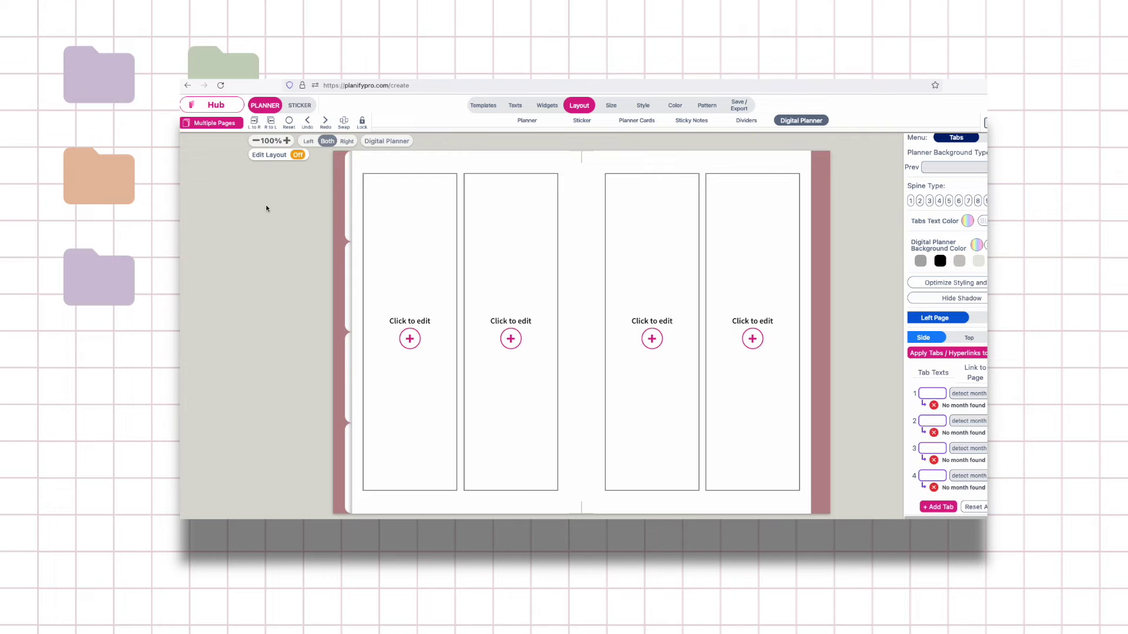
- Add an empty second page to the planner and return to page 1
left_click(195, 125)
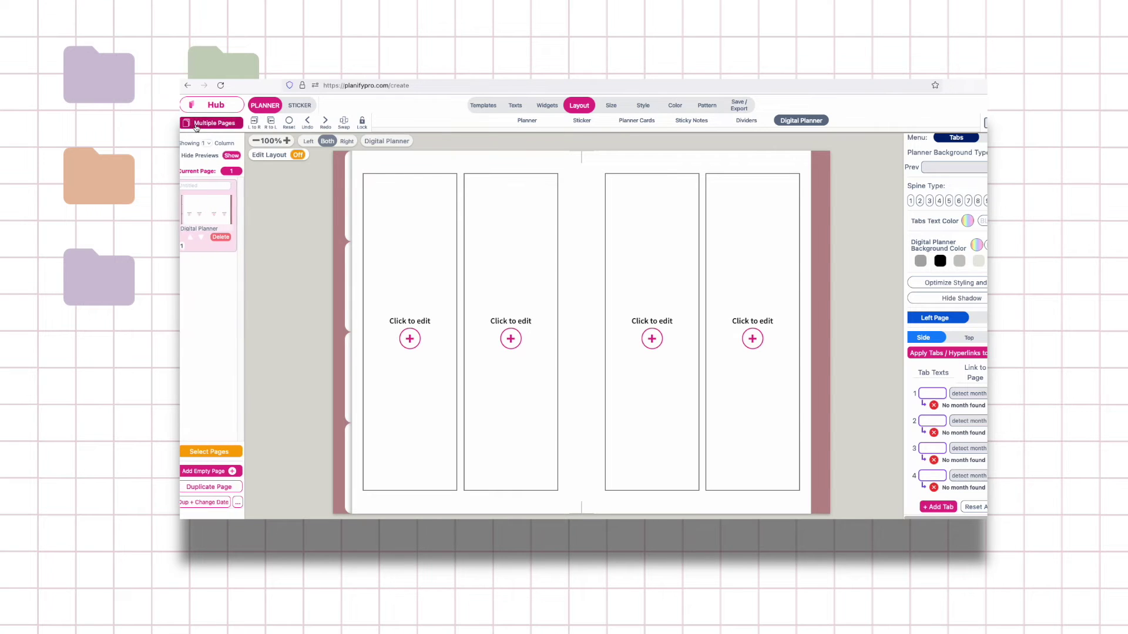
left_click(203, 472)
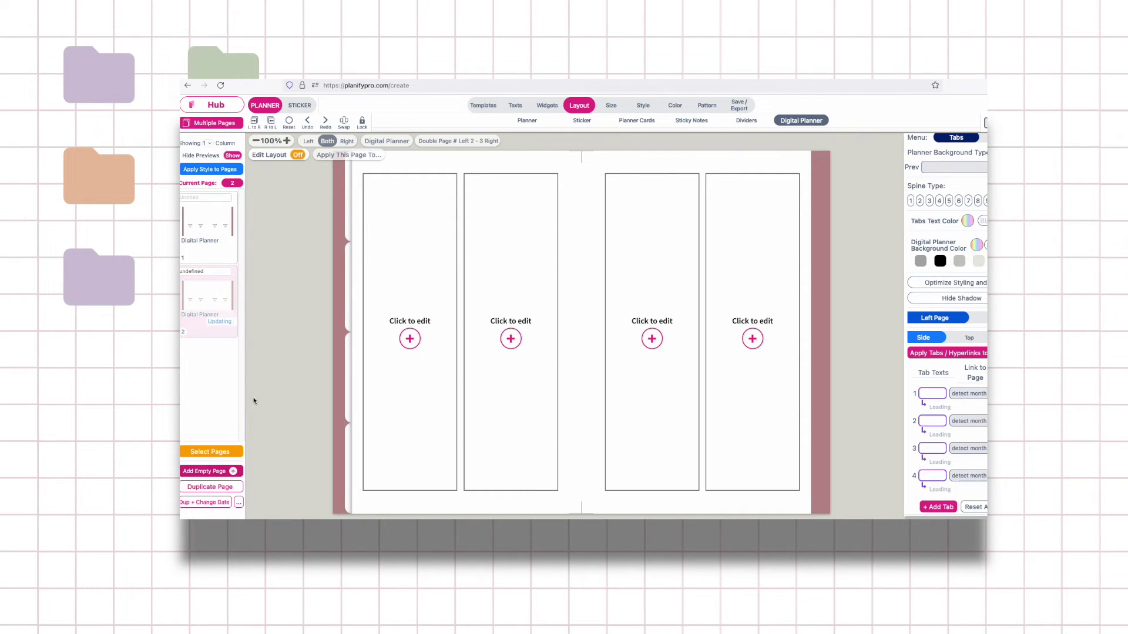
left_click(204, 217)
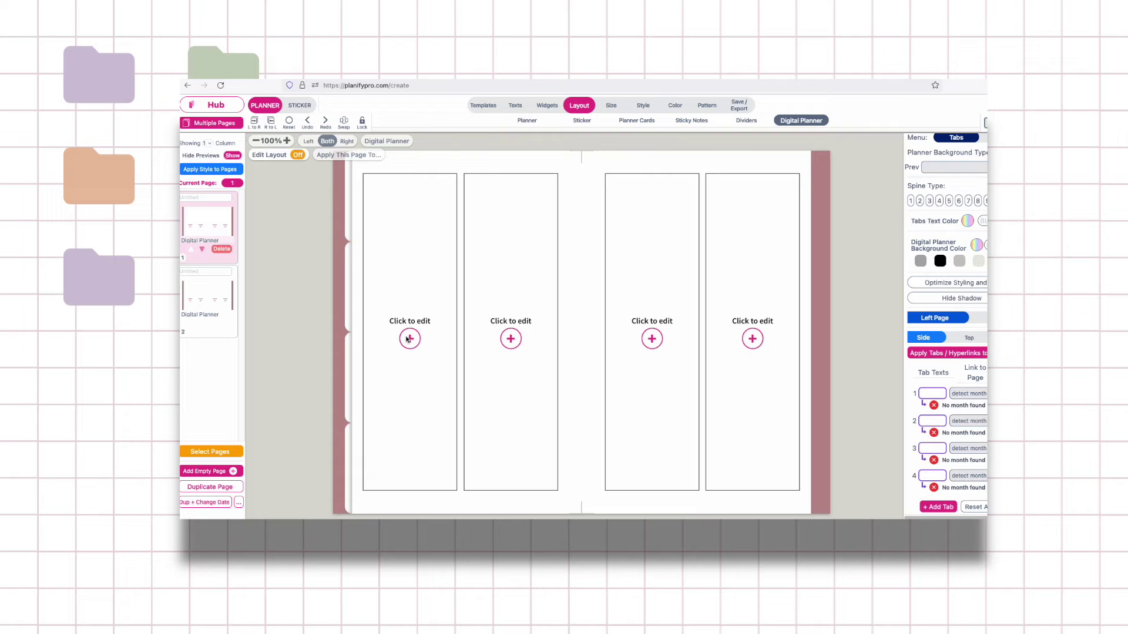
- Label the first side tab 'january'
left_click(978, 395)
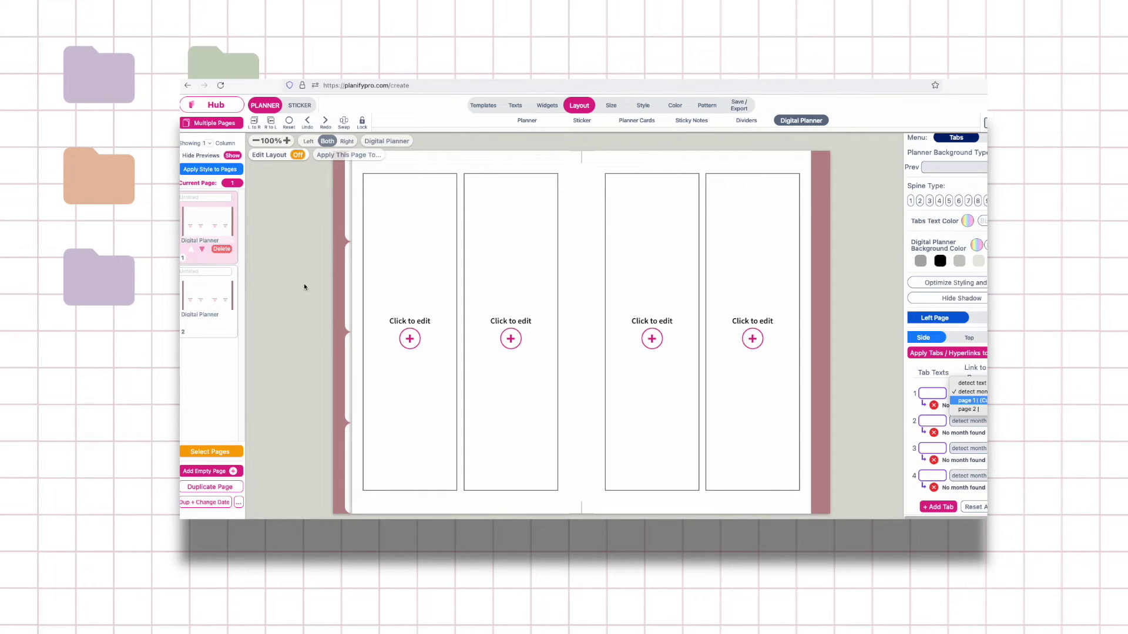
left_click(934, 395)
left_click(934, 395)
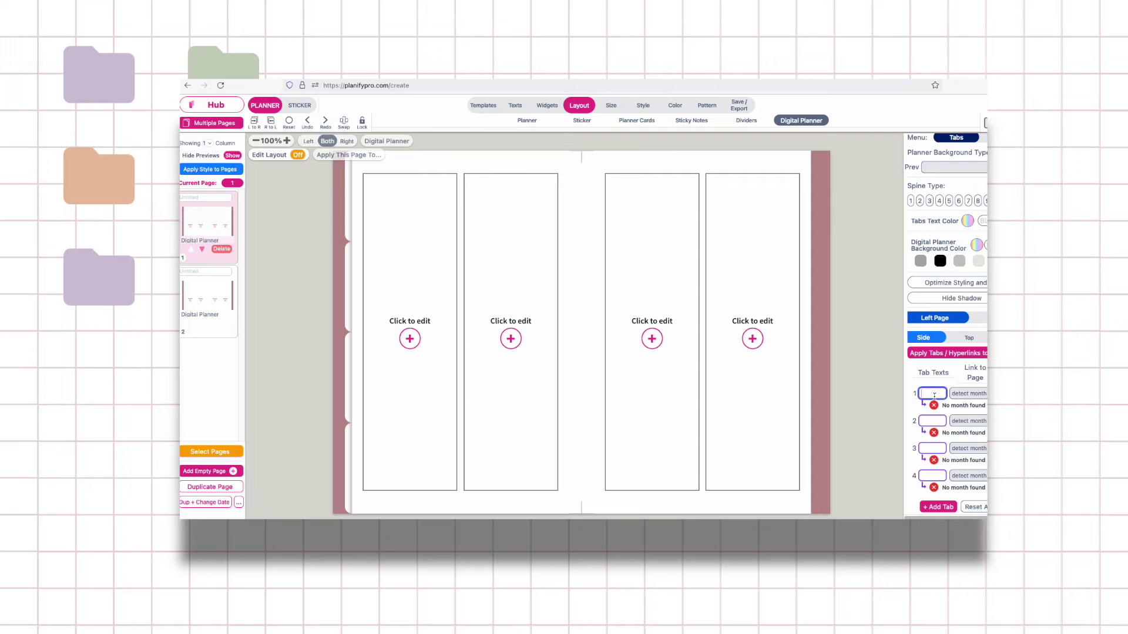
type("january")
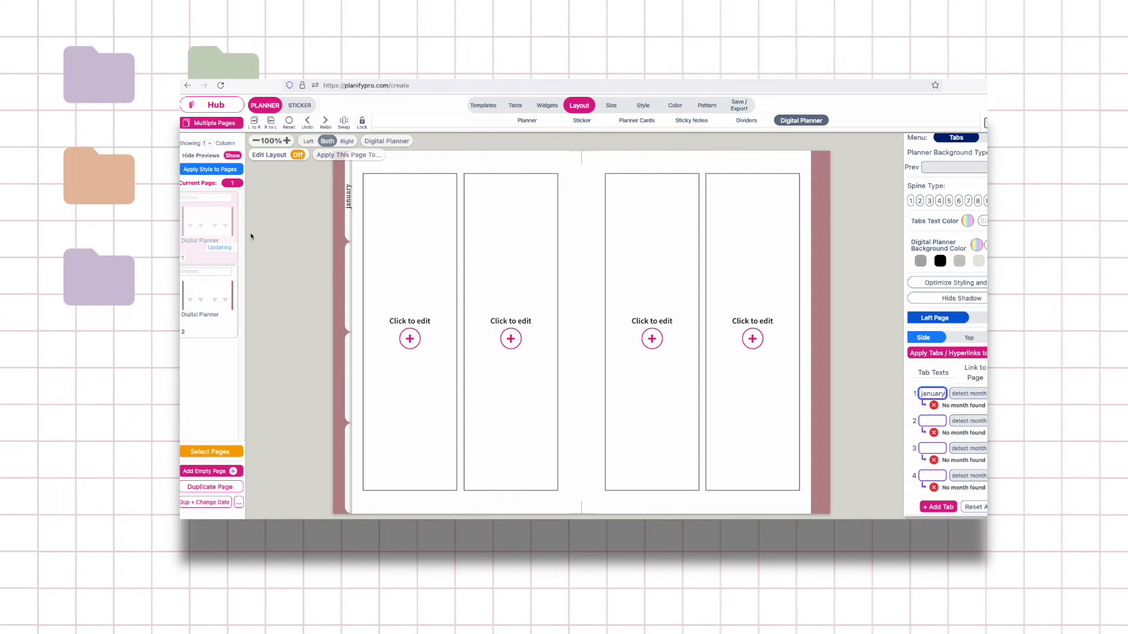
left_click(199, 197)
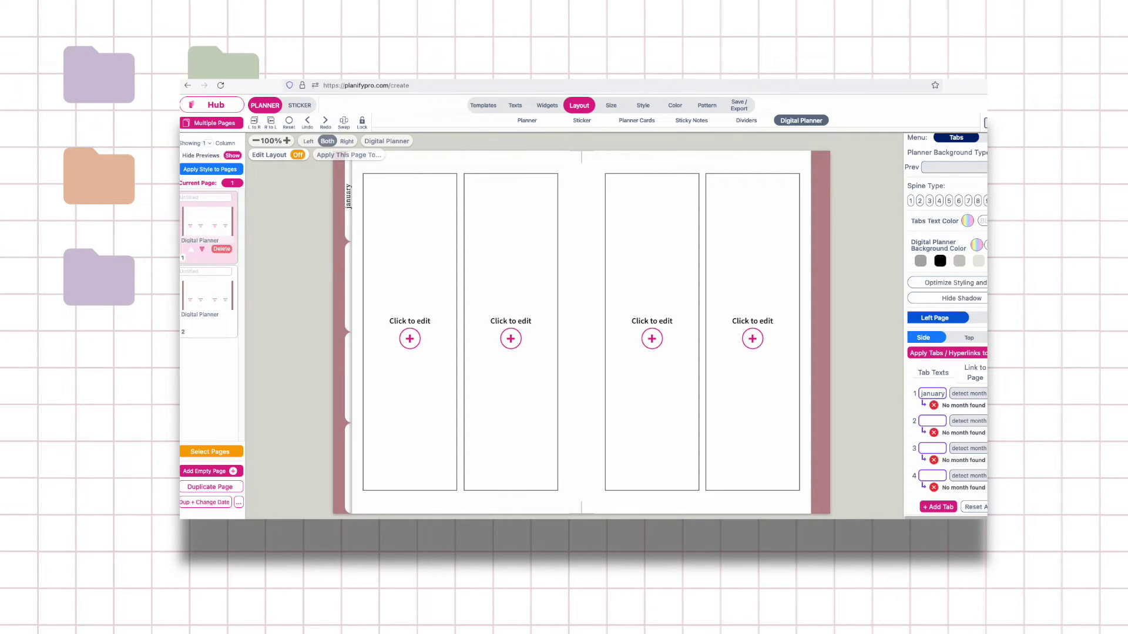
- Rename page 1 to 'january'
left_click(200, 197)
type("ja")
key("ctrl+a")
type("janura")
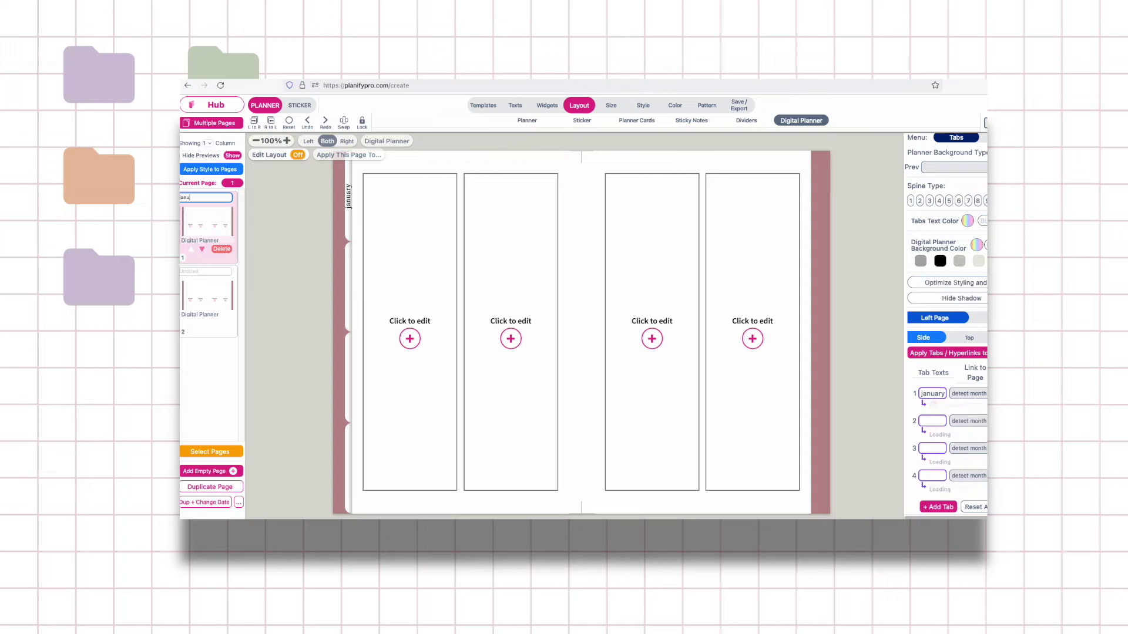
key("BackSpace")
key("BackSpace")
type("ary")
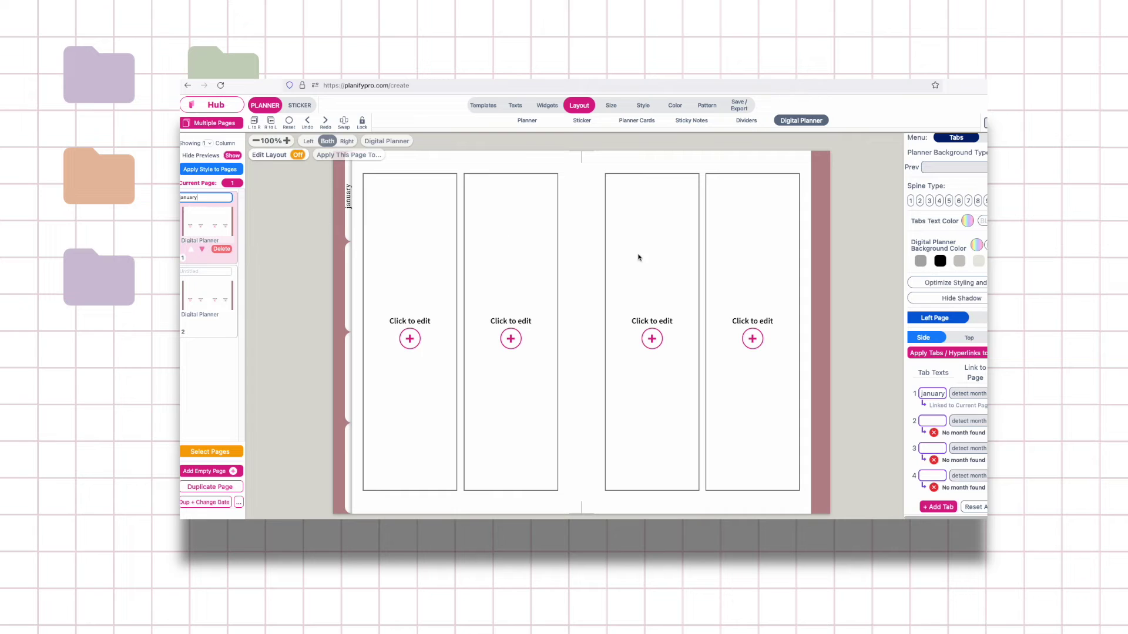
left_click(854, 420)
- Keep the january tab linked to the current page
left_click(978, 394)
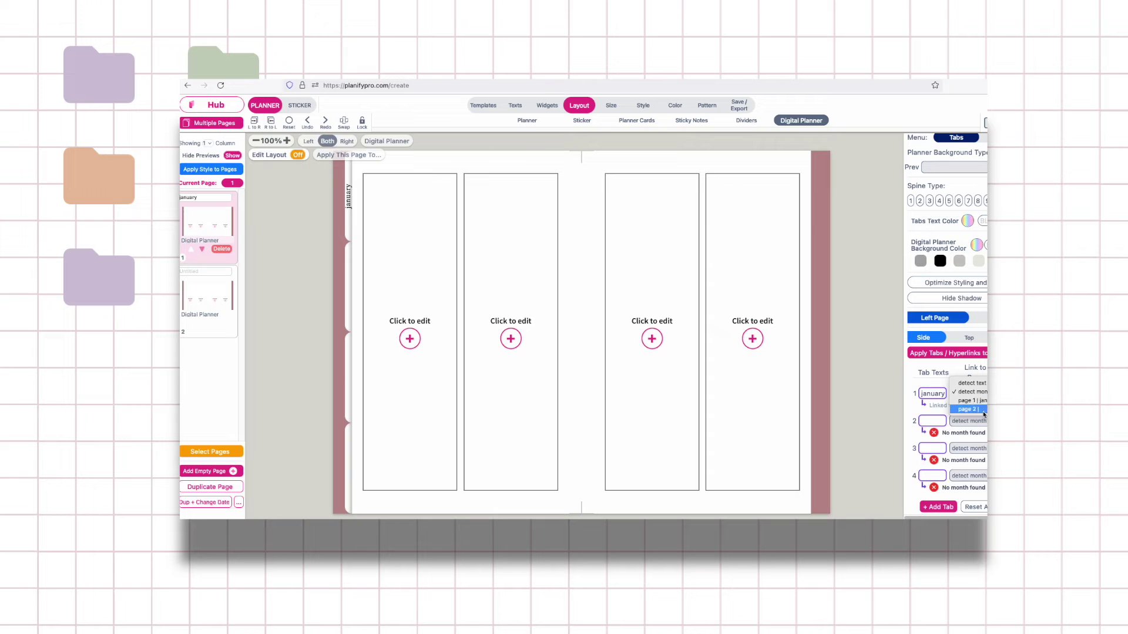
left_click(910, 408)
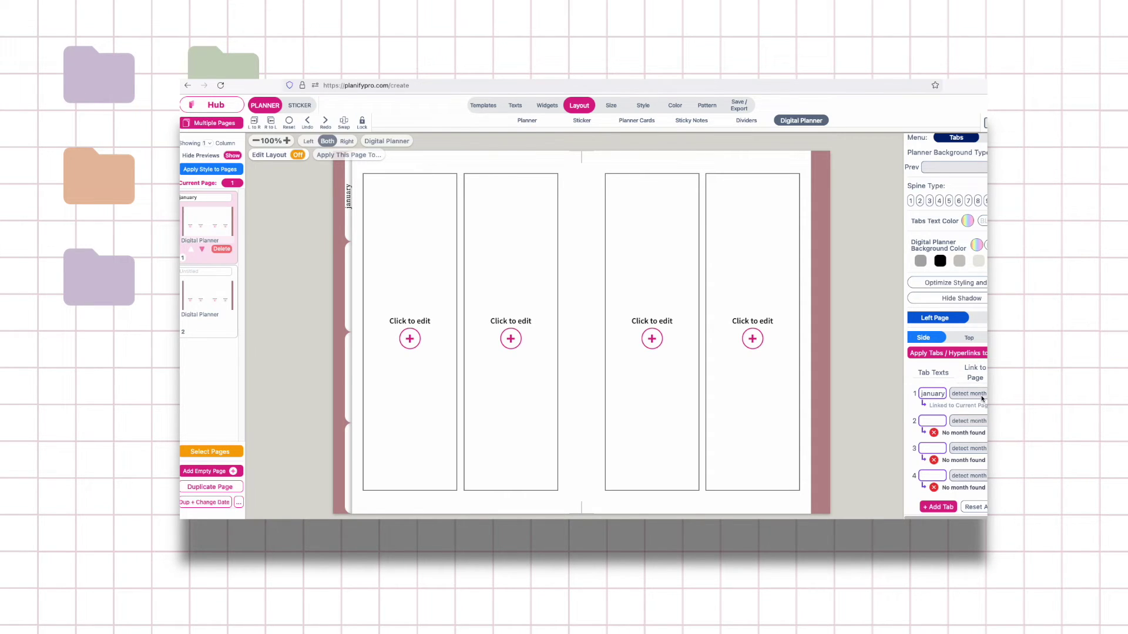
scroll(977, 409, "down", 1)
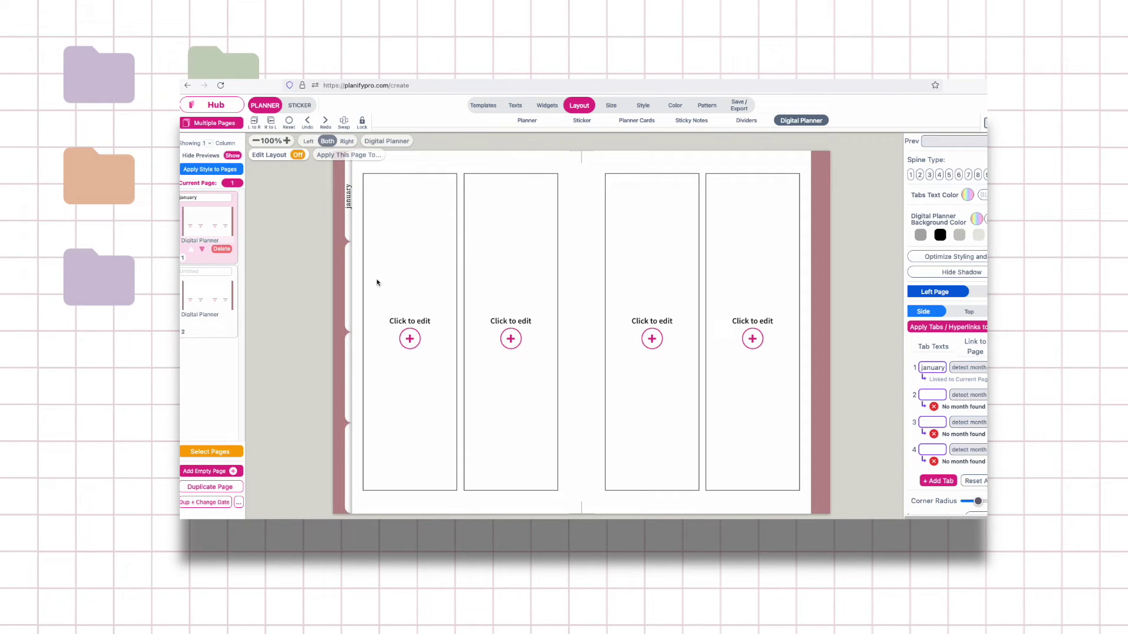
scroll(884, 339, "down", 3)
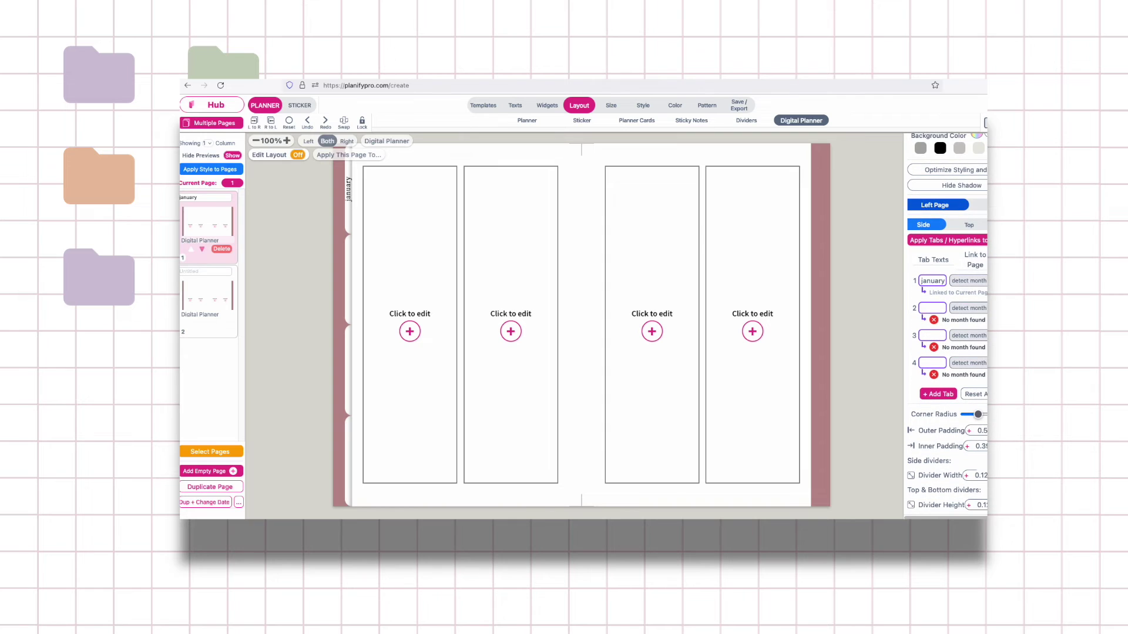
scroll(883, 339, "up", 5)
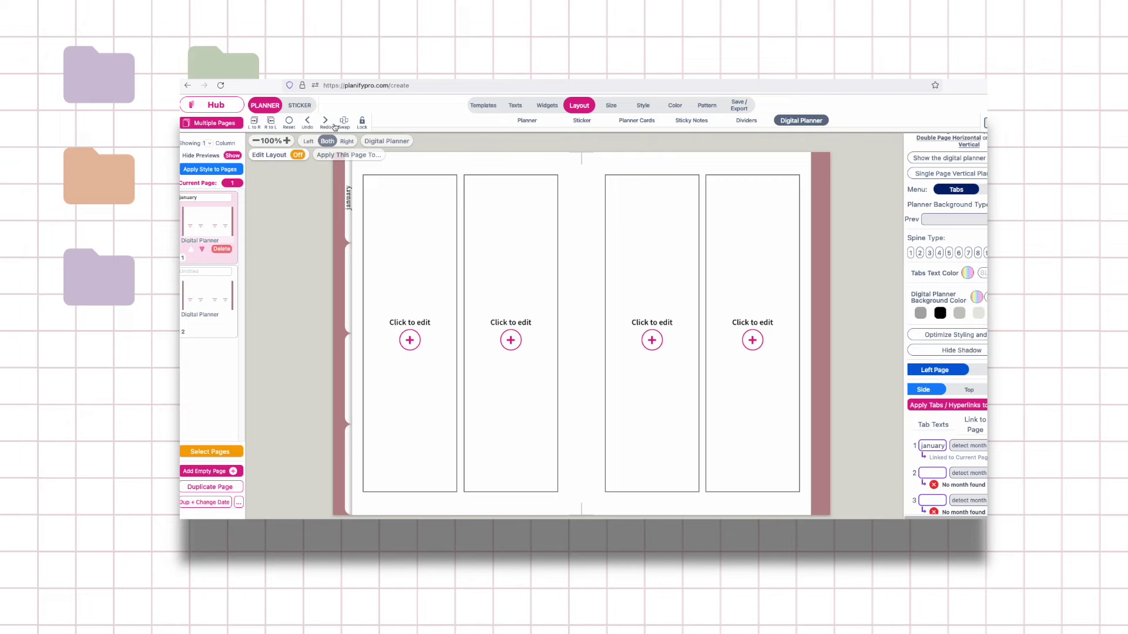
- Insert a Monthly Calendar widget into the right page's first empty box
left_click(547, 107)
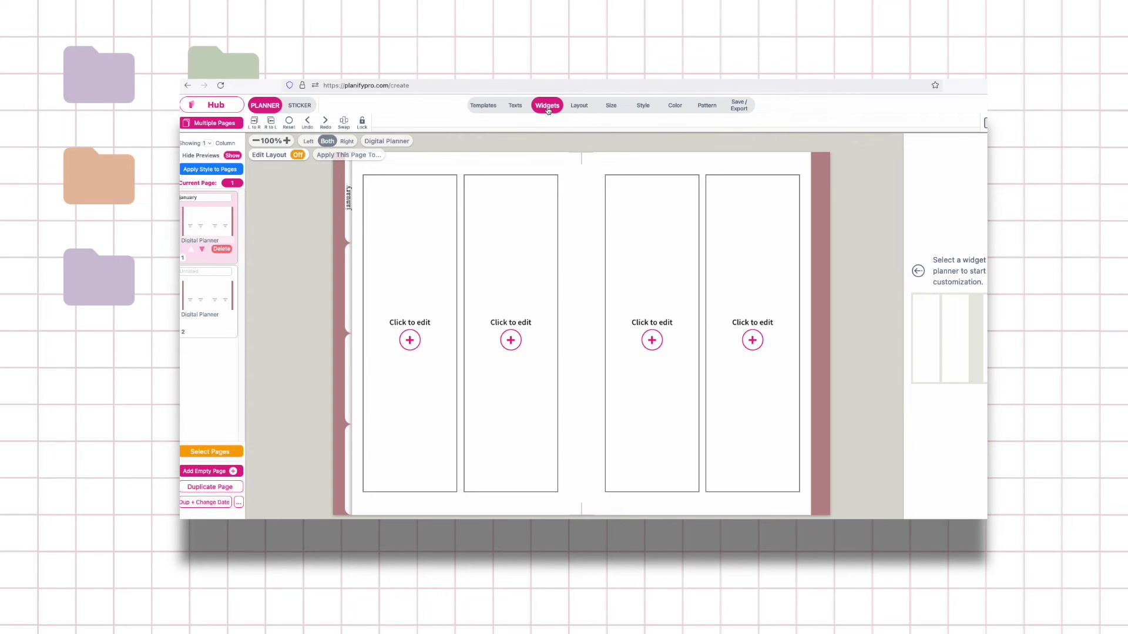
left_click(651, 340)
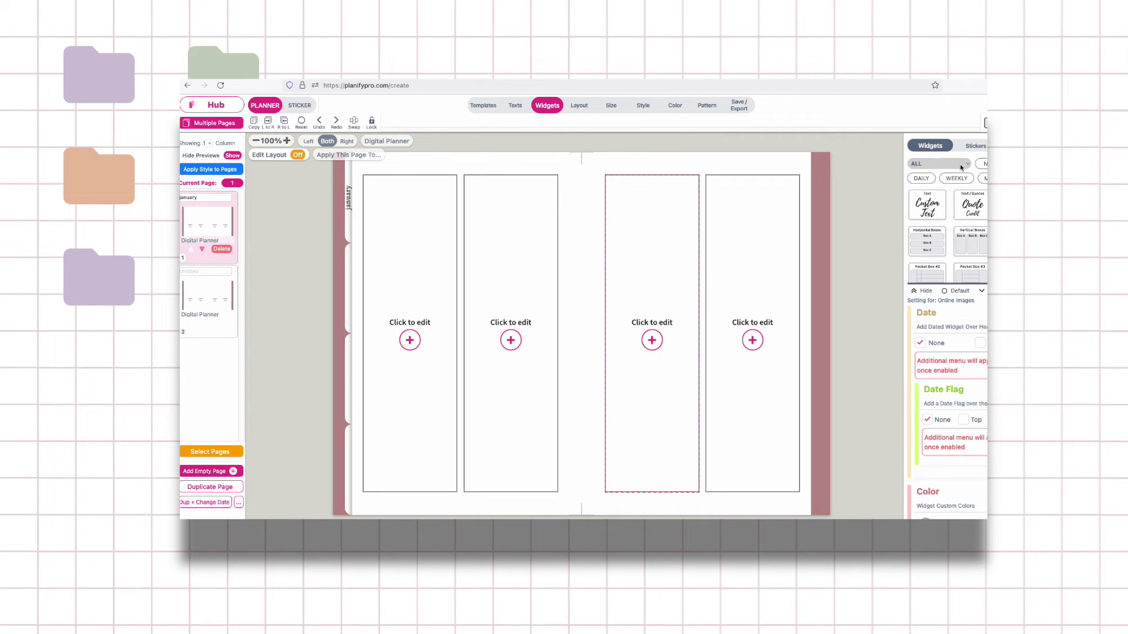
left_click(941, 164)
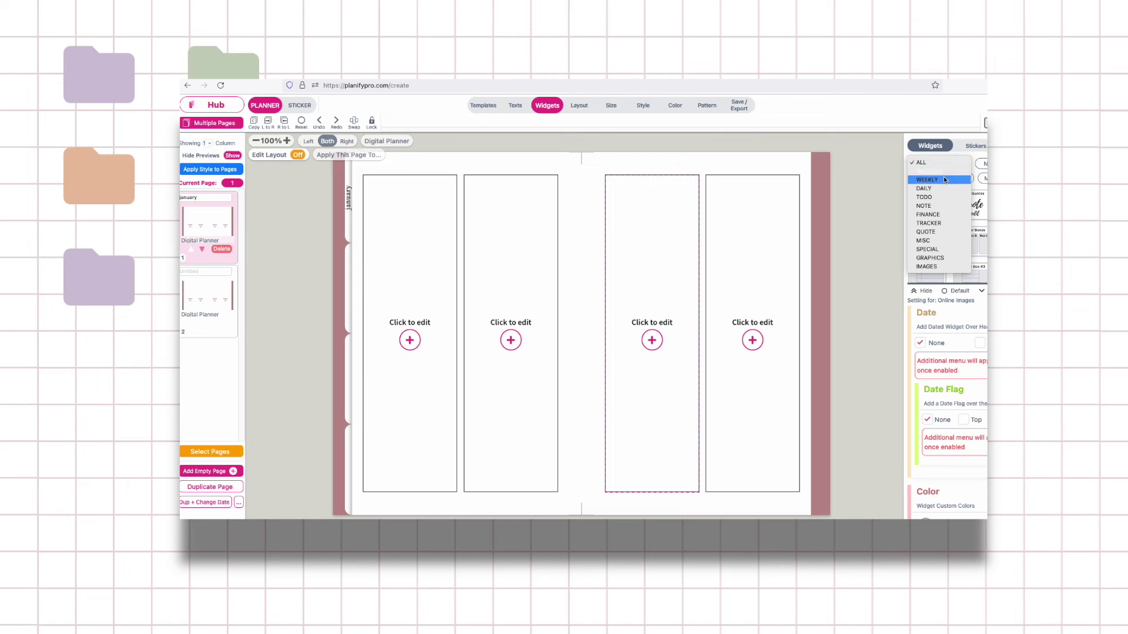
left_click(929, 171)
left_click(928, 207)
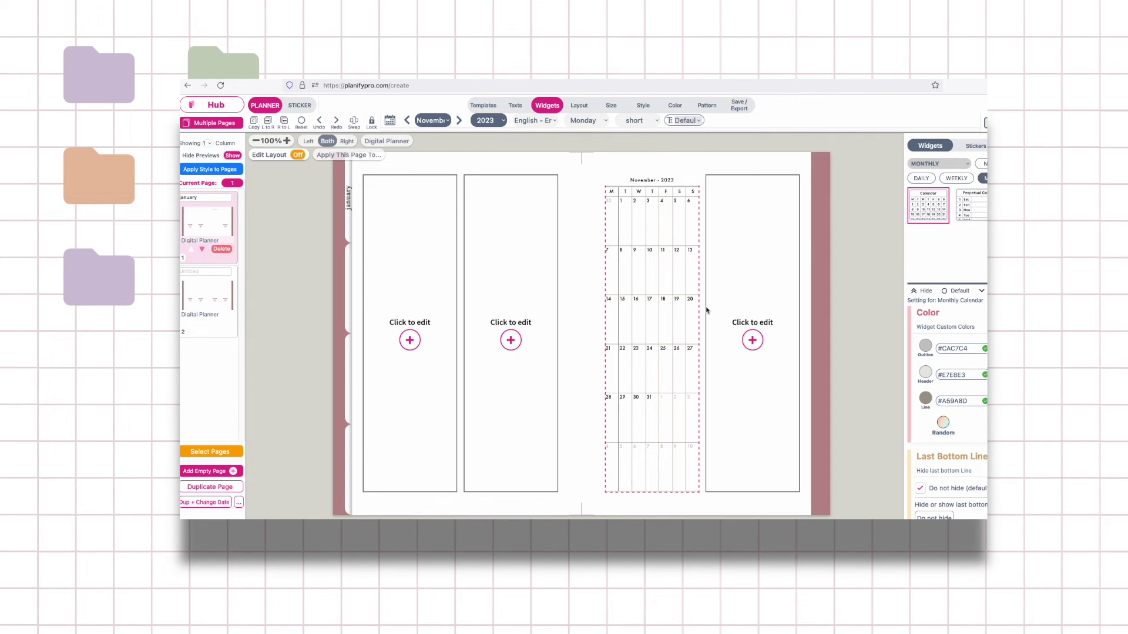
- Add a weekly Habit Tracker widget to the box beside the calendar
left_click(754, 340)
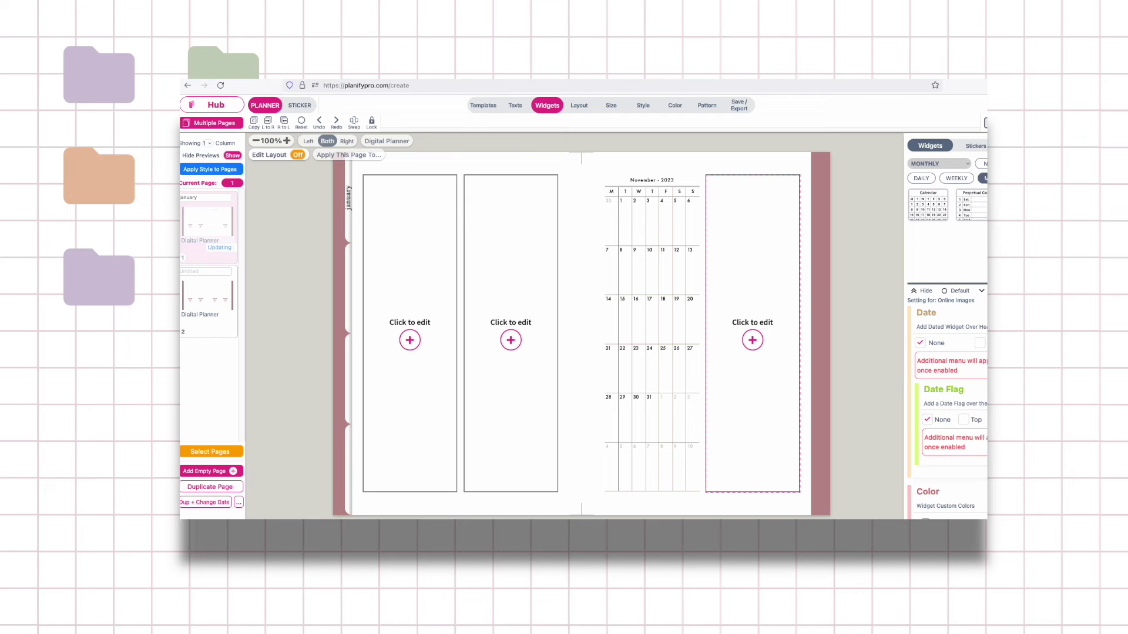
left_click(959, 165)
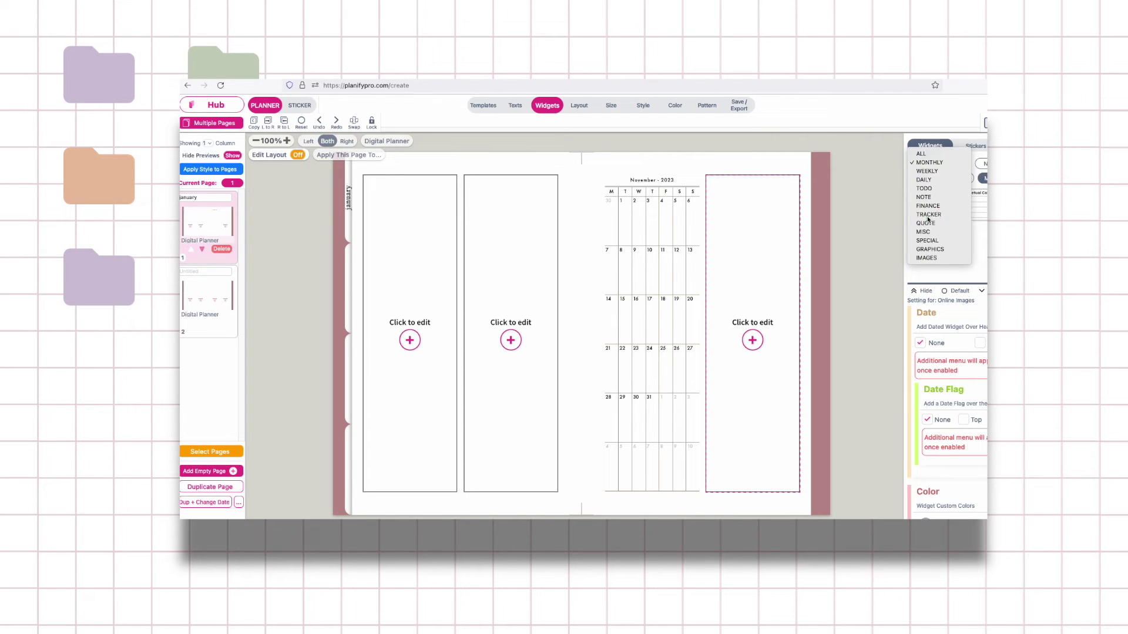
left_click(980, 213)
left_click(929, 242)
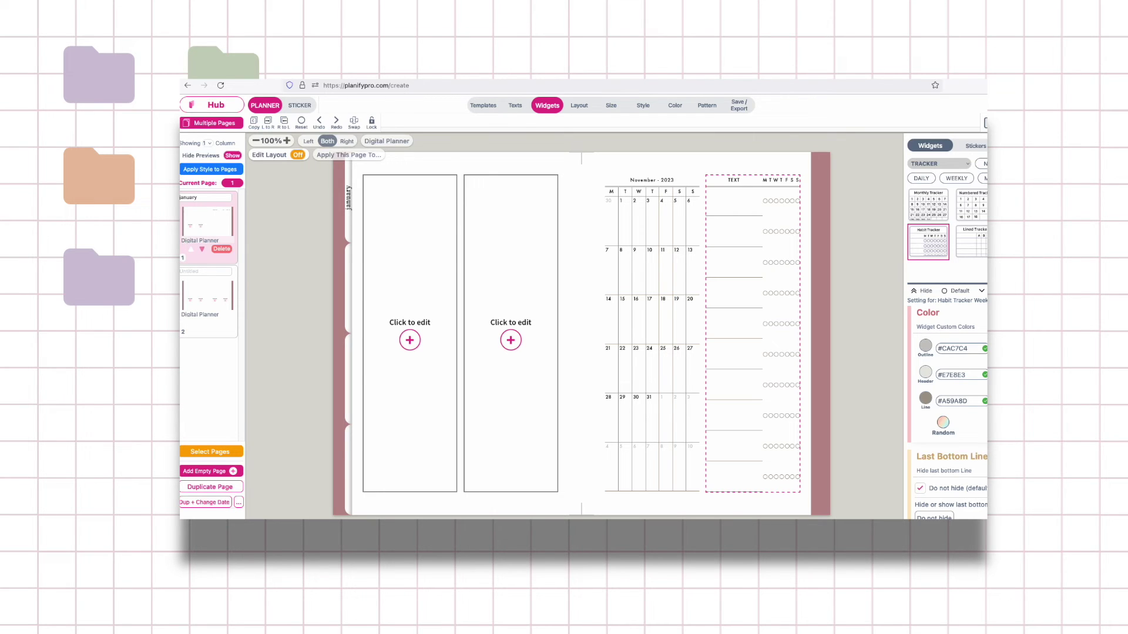
left_click(480, 106)
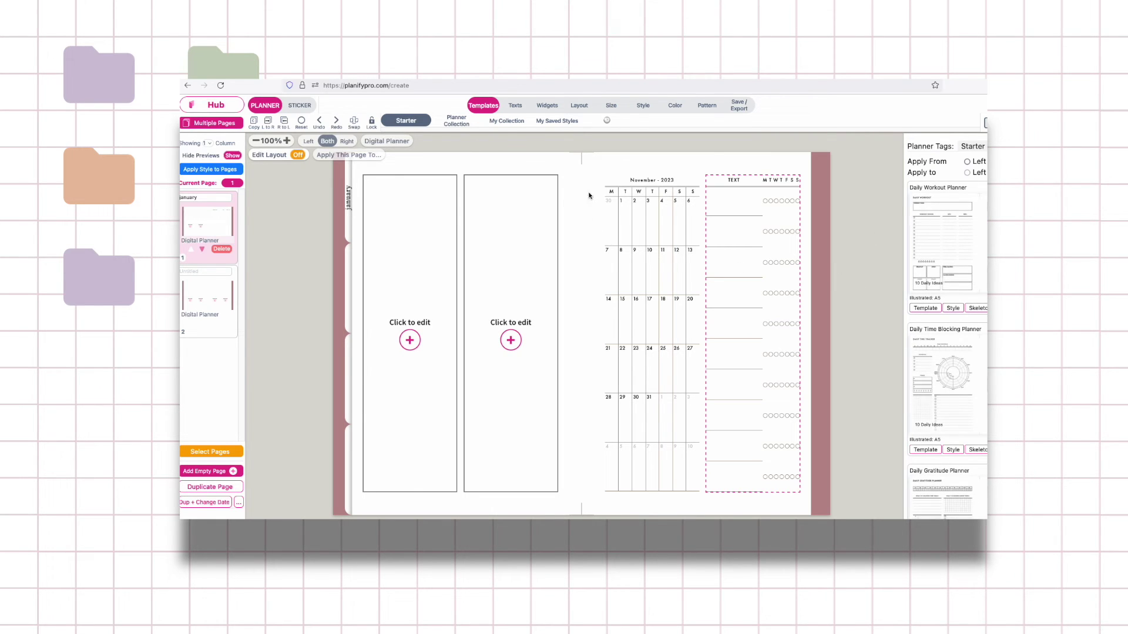
- Apply the Starter Monthly 'Monthly Planner - Undated' skeleton and style to the january page
left_click(975, 146)
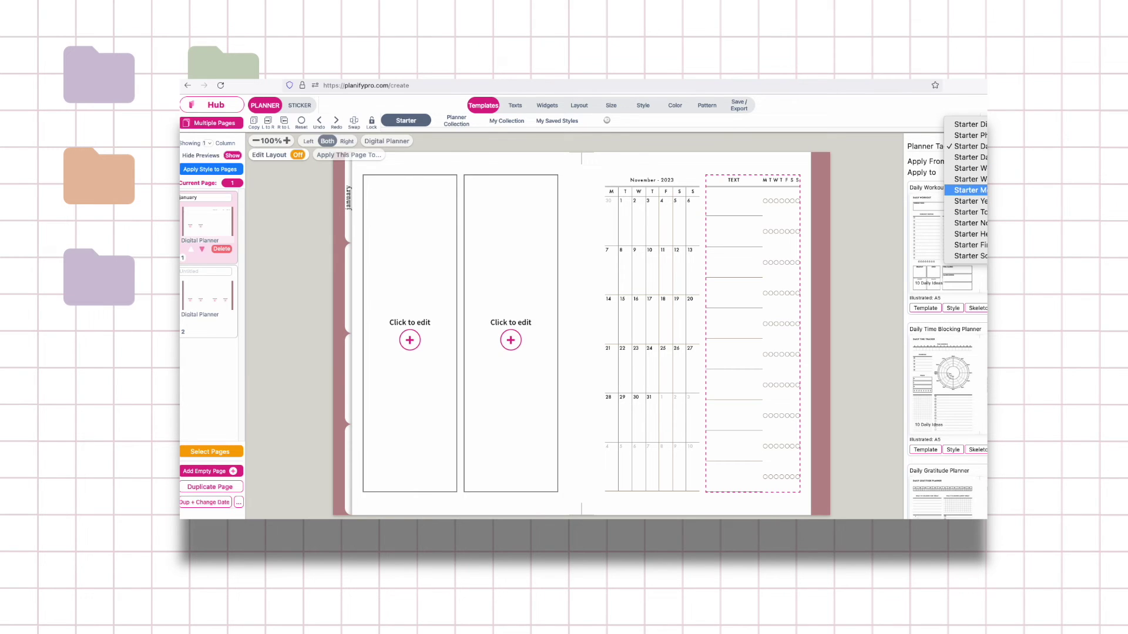
left_click(969, 189)
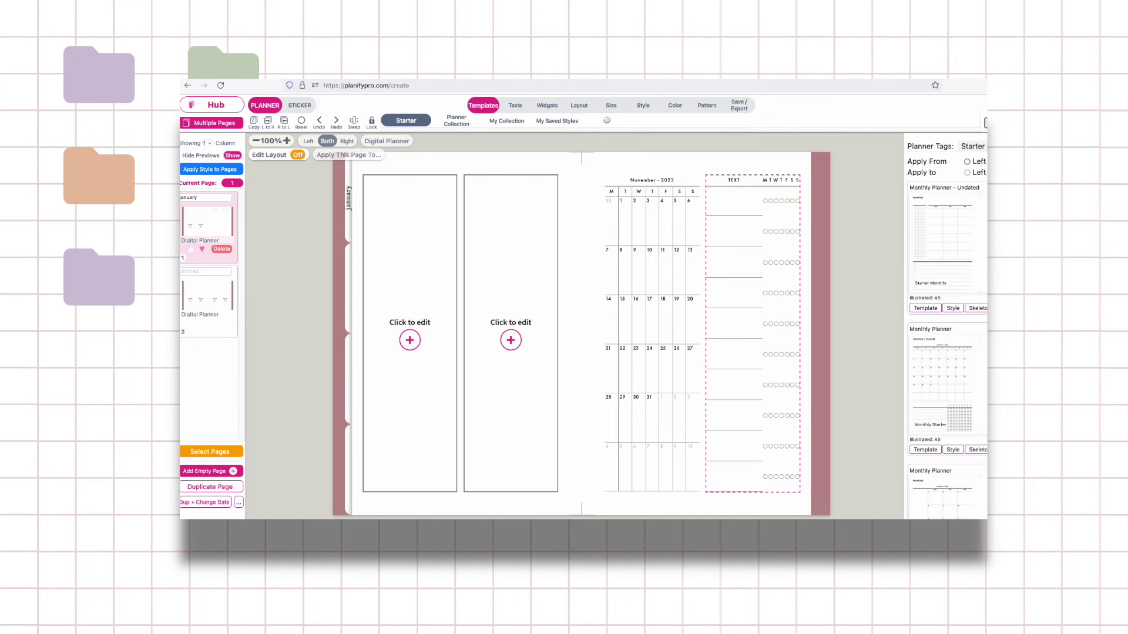
left_click(978, 308)
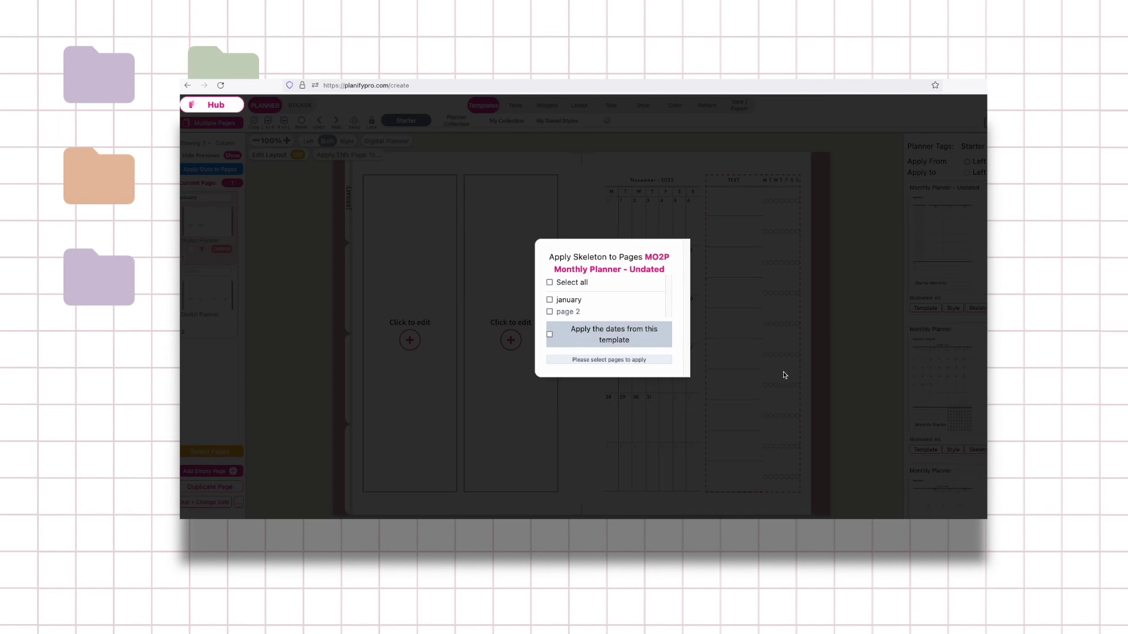
left_click(549, 300)
left_click(590, 360)
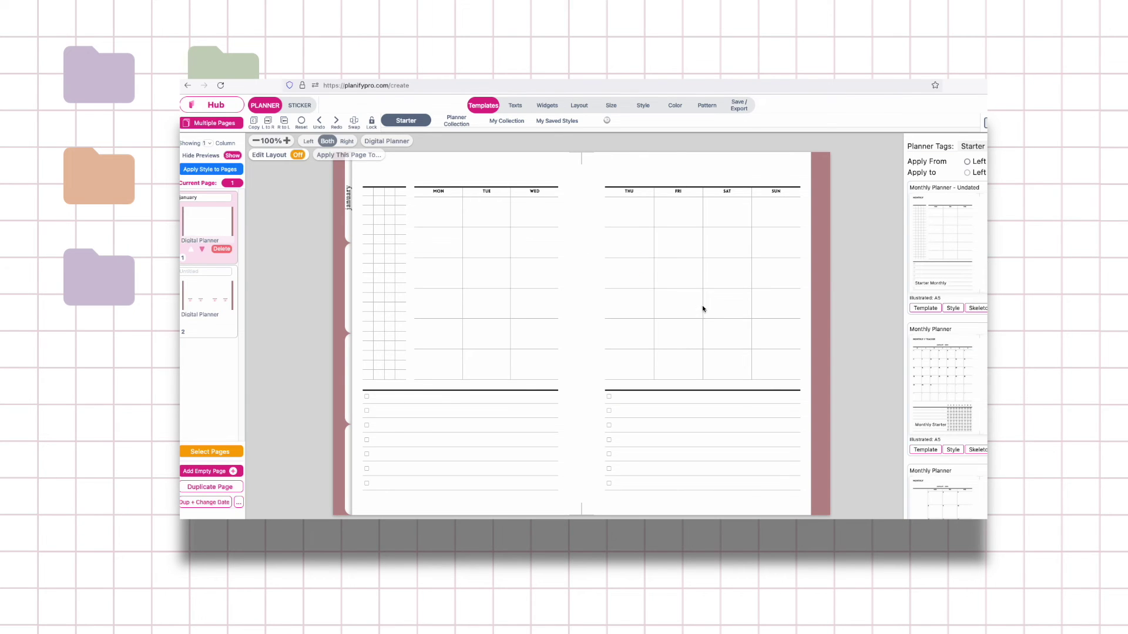
left_click(700, 289)
- Select the right page's To Do List and minimize the text formatting menu
left_click(700, 445)
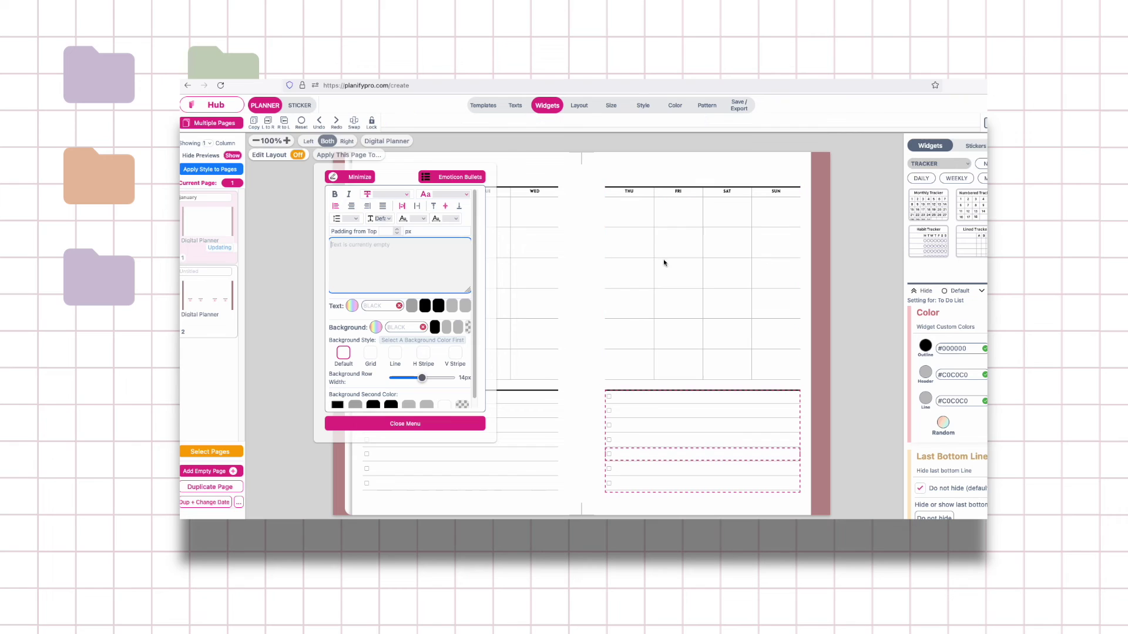
left_click(359, 178)
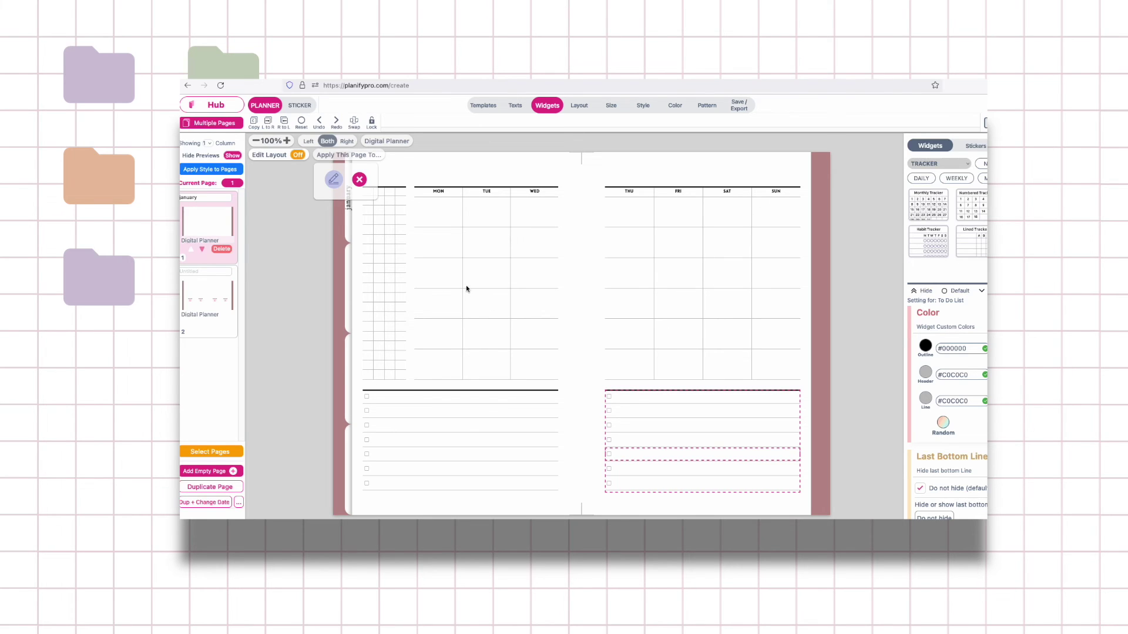
scroll(685, 324, "down", 2)
scroll(685, 326, "up", 3)
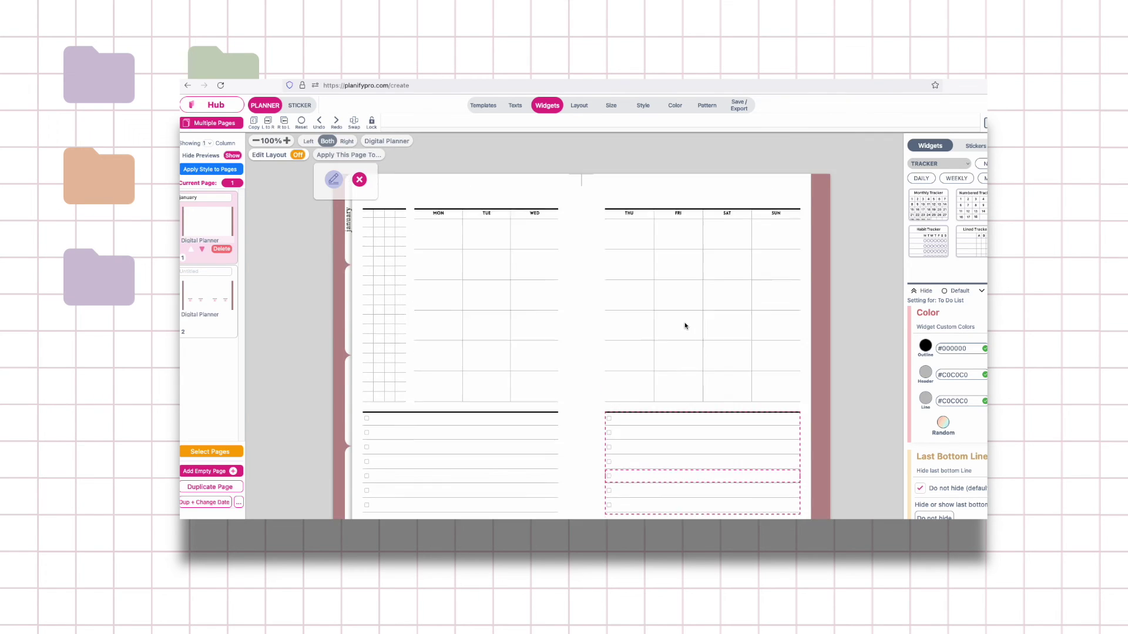
scroll(685, 326, "down", 1)
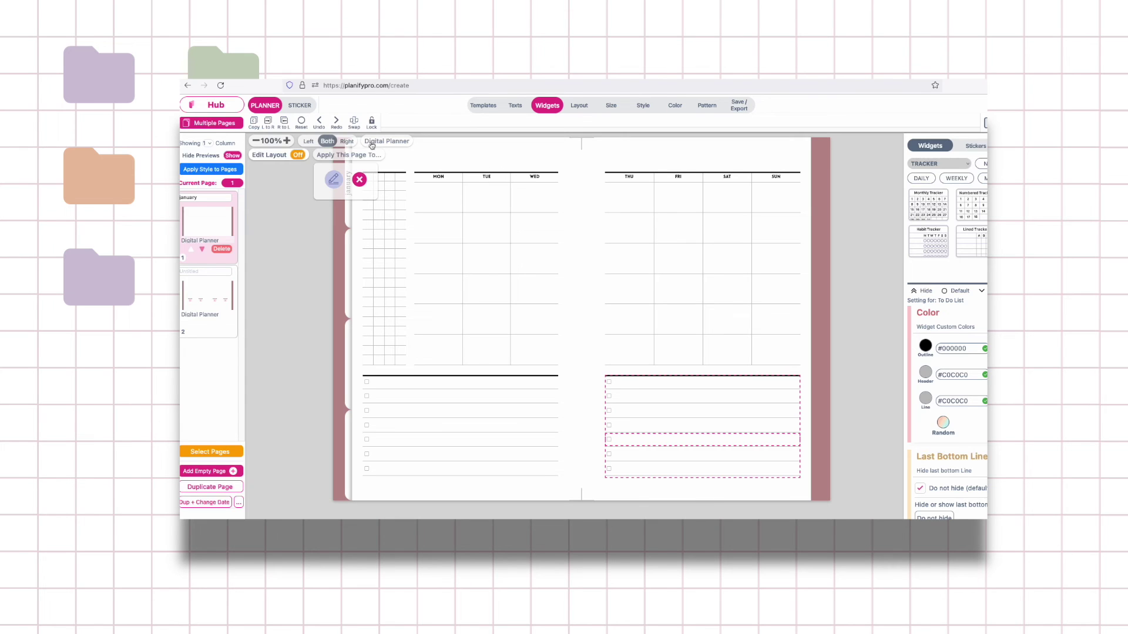
- In the sticker library, view Winter Plannergirl, then Christmas 2023, ending on My Lovely Pets
left_click(301, 106)
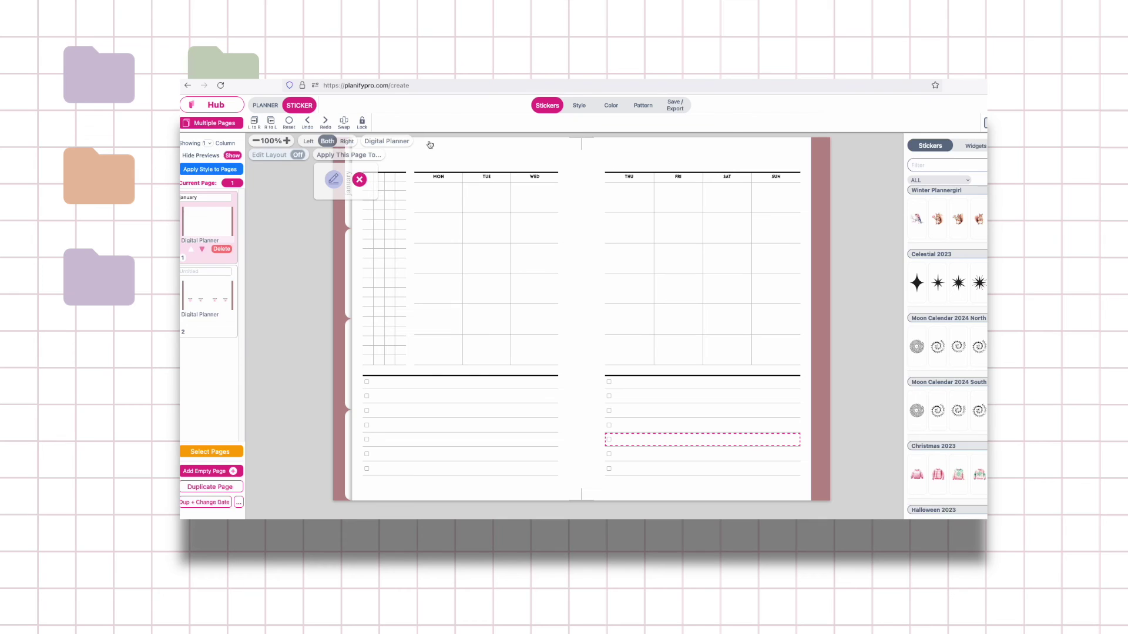
left_click(947, 191)
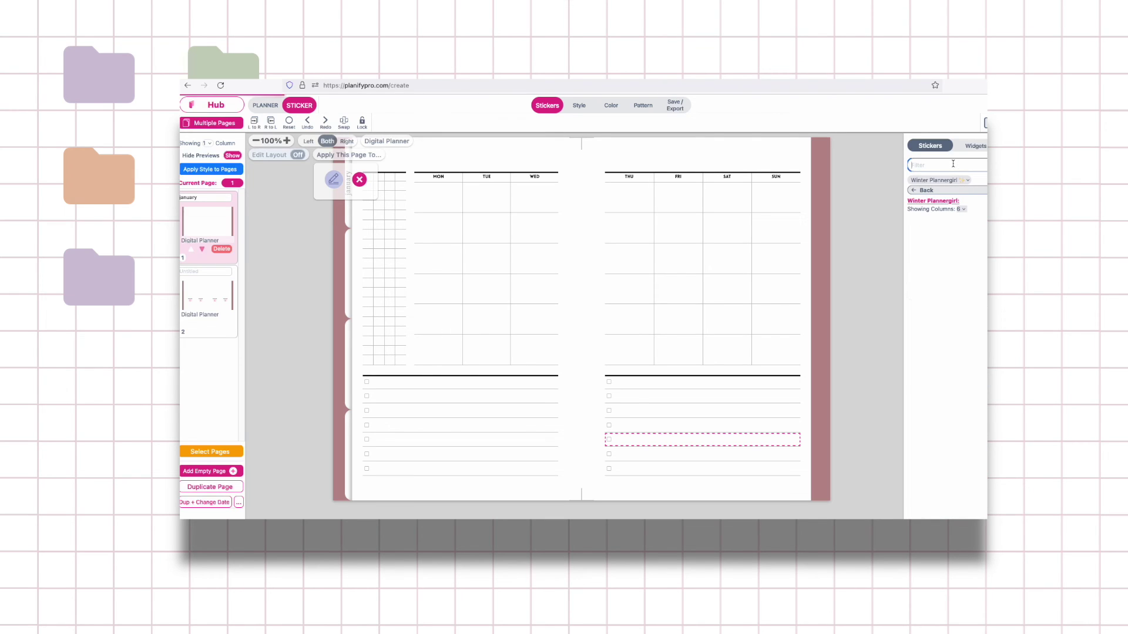
left_click(953, 181)
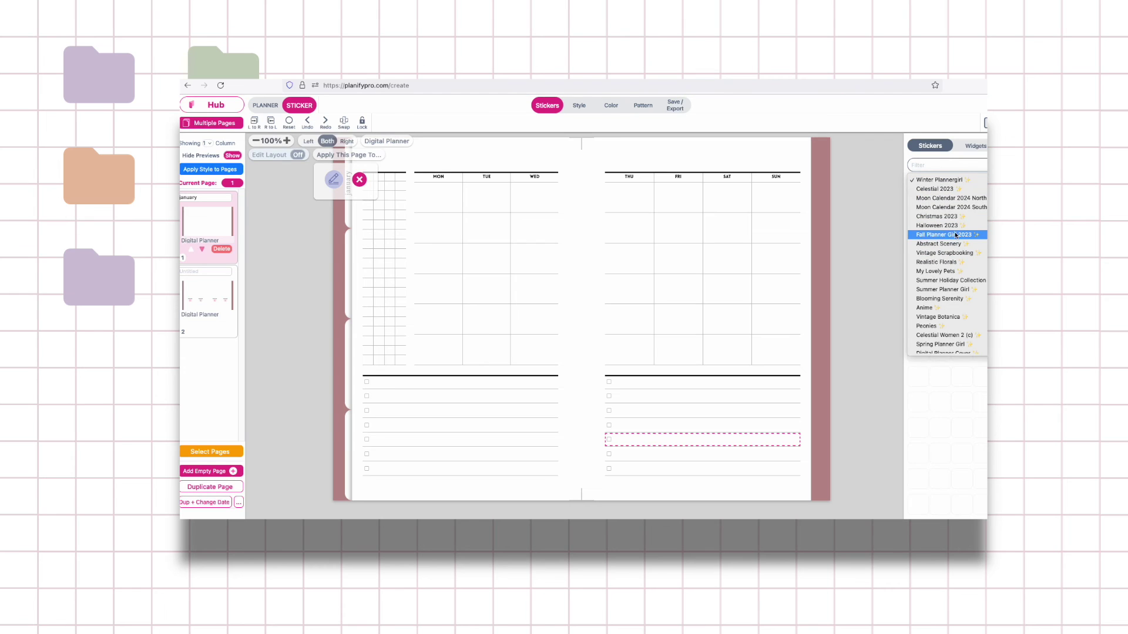
left_click(936, 216)
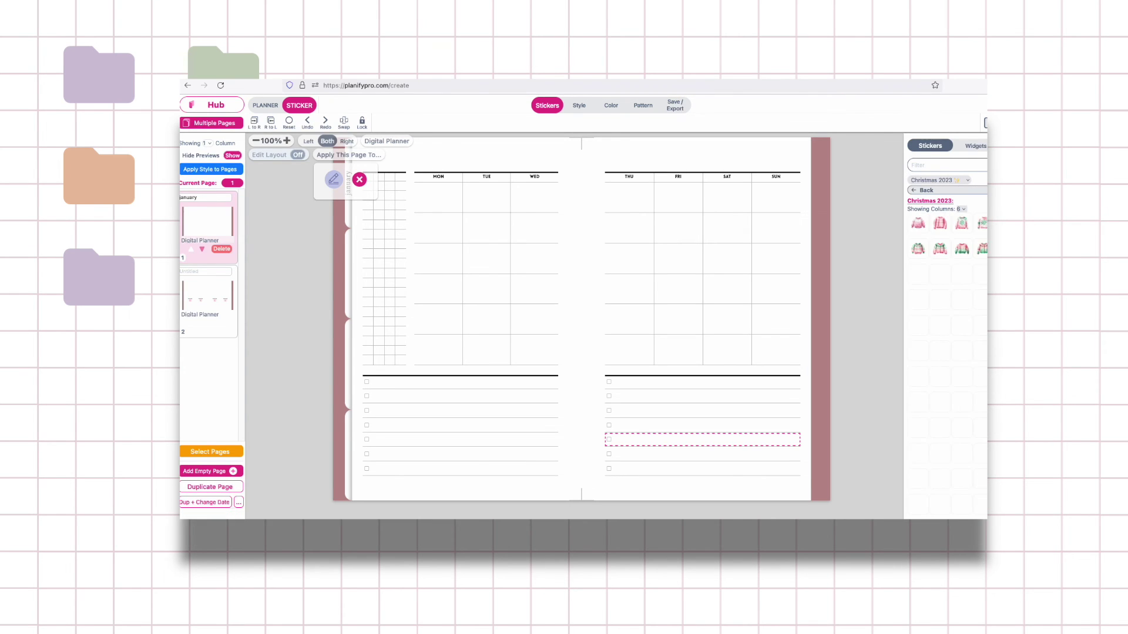
left_click(926, 181)
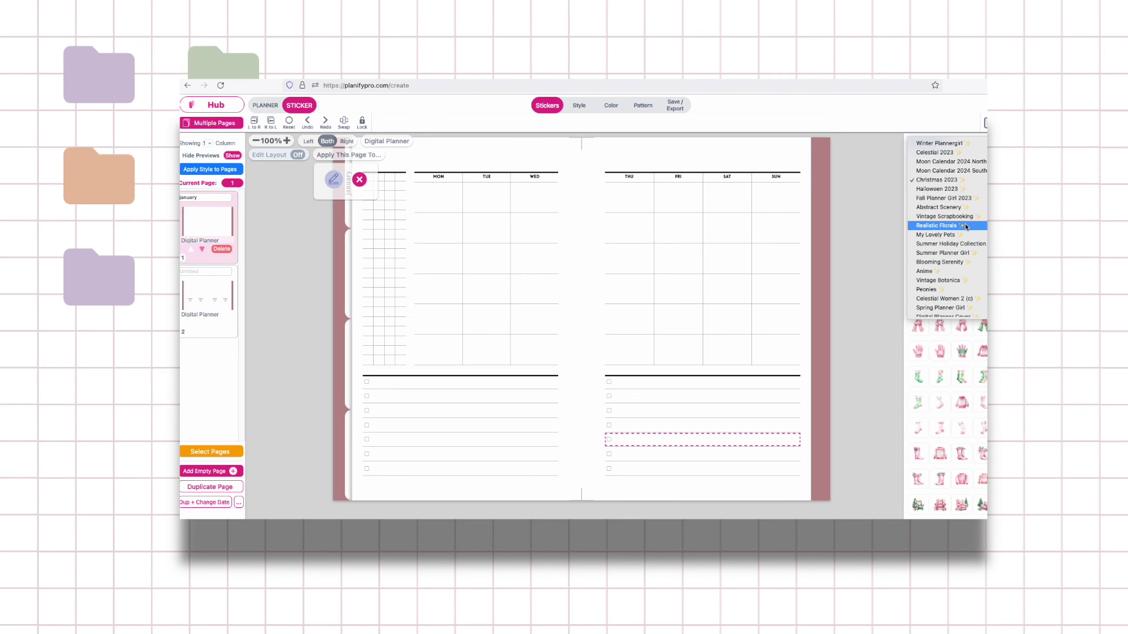
left_click(936, 235)
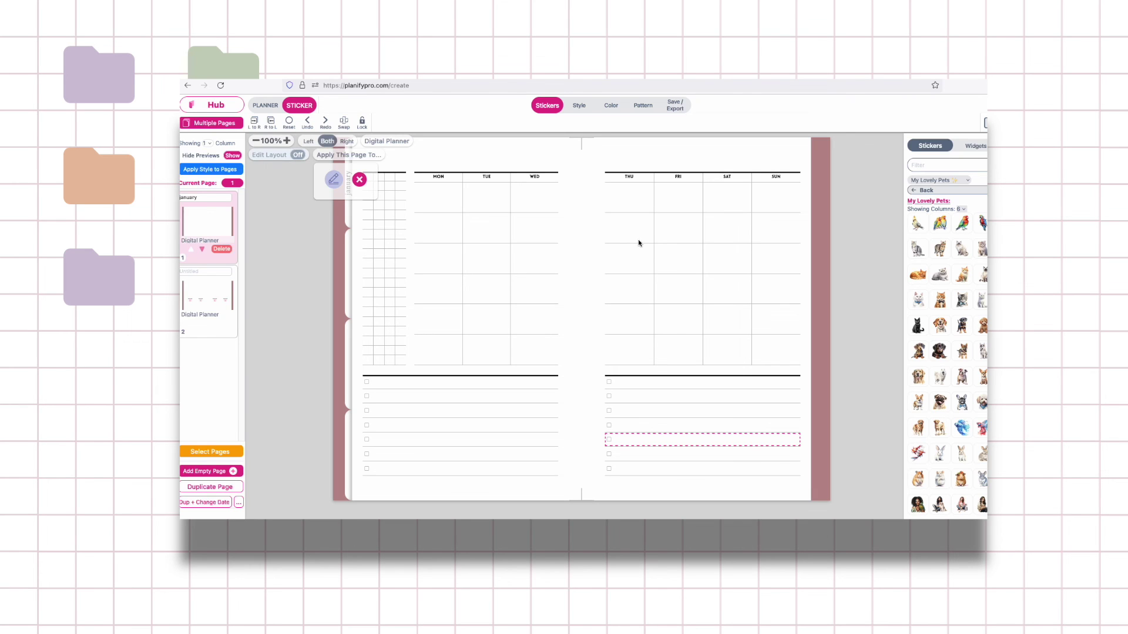
left_click_drag(292, 230, 380, 259)
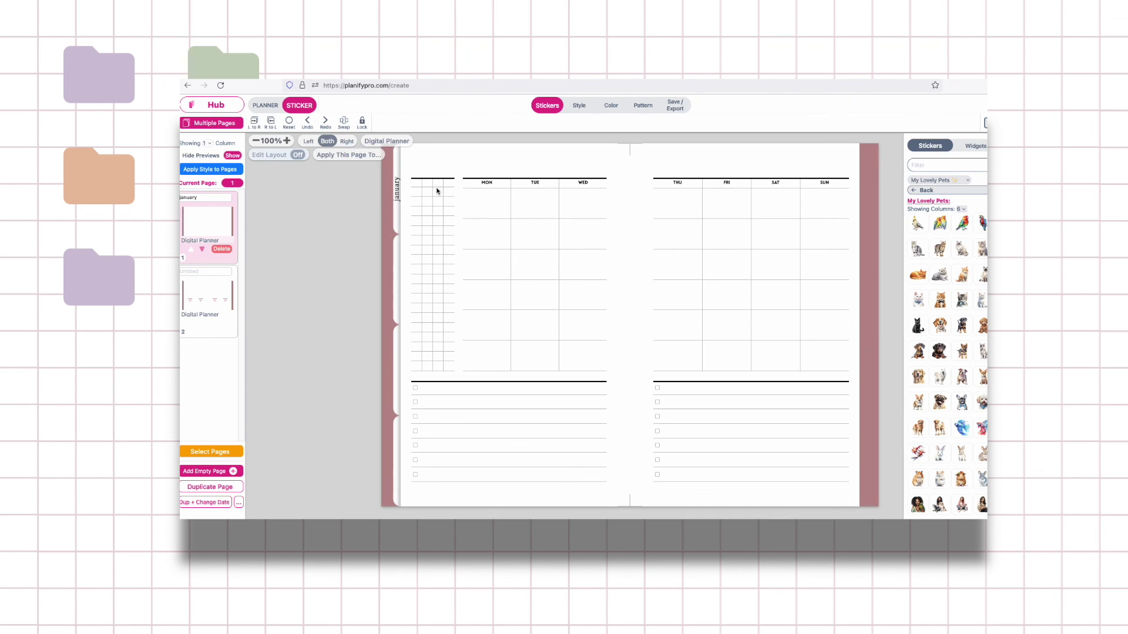